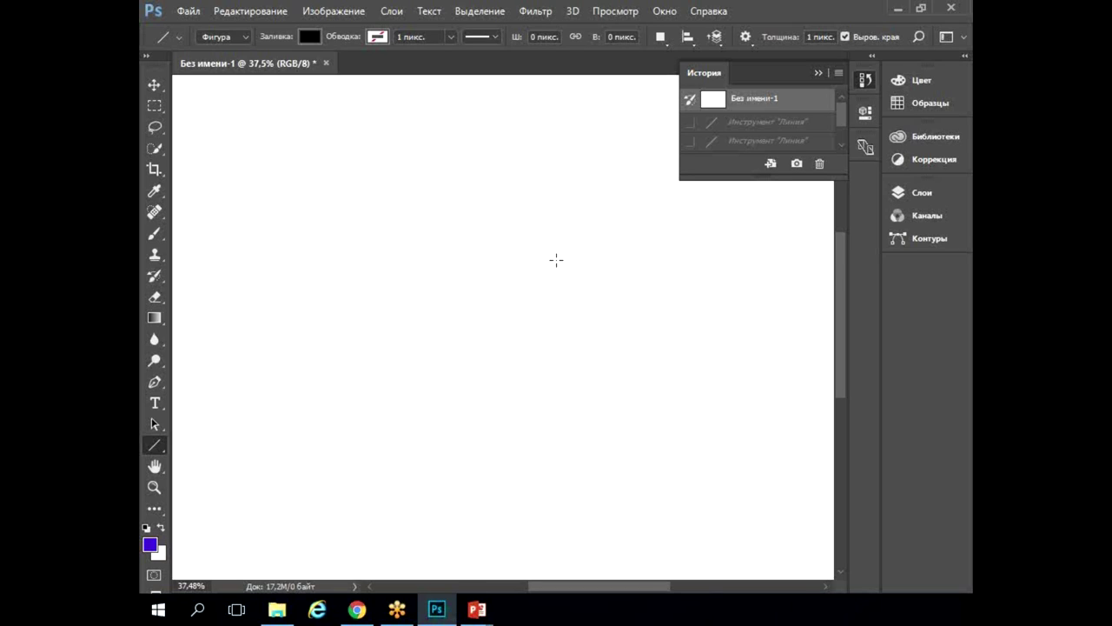
Switch from the Brush to the Pencil in its tool group, then cycle the group twice with Shift+B
{"action": "scroll", "coordinate": [510, 218], "scroll_direction": "down", "scroll_amount": 2}
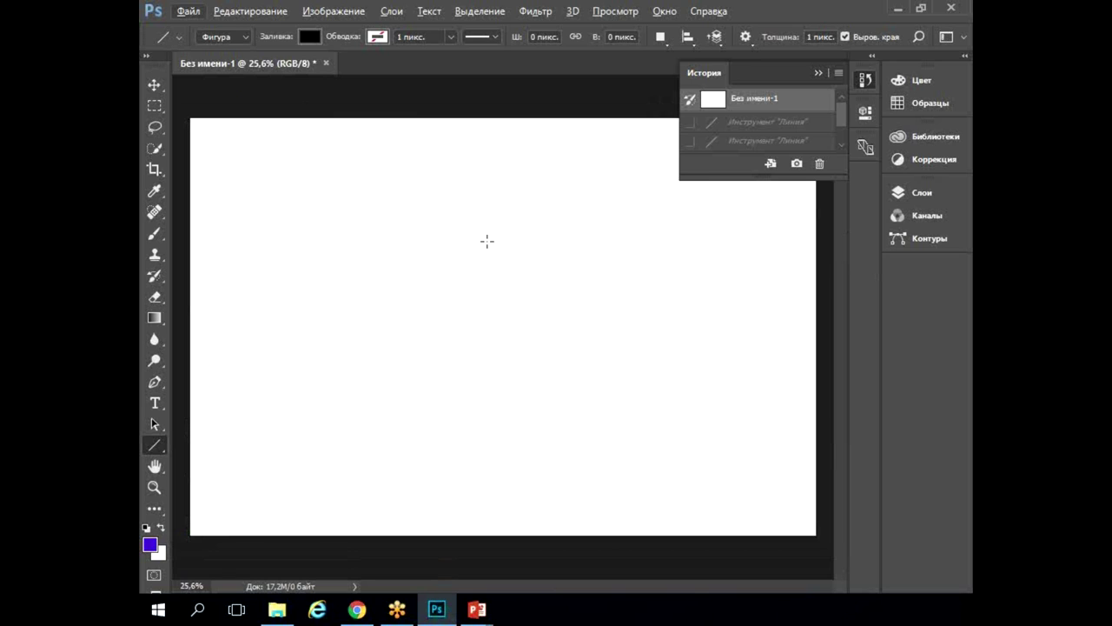
{"action": "left_click", "coordinate": [156, 236]}
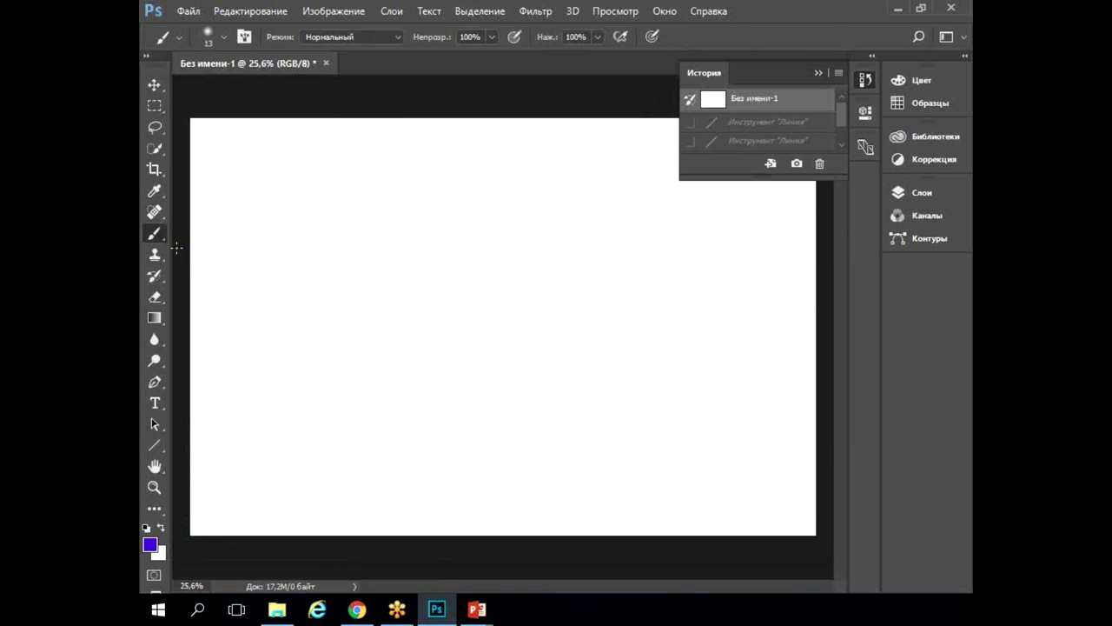
{"action": "right_click", "coordinate": [162, 235]}
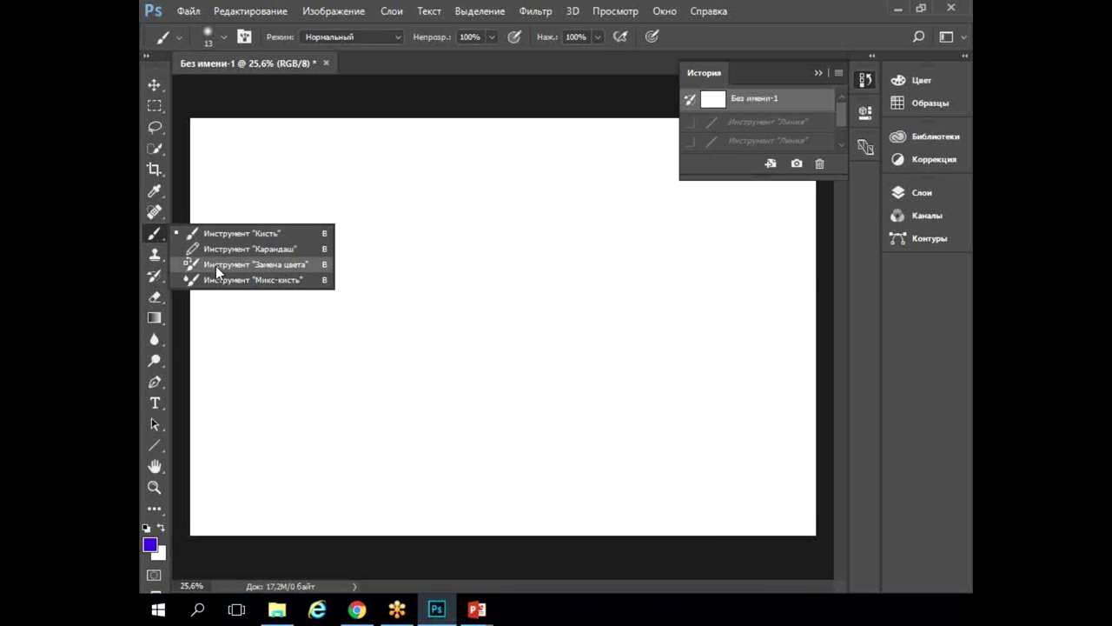
{"action": "left_click", "coordinate": [233, 247]}
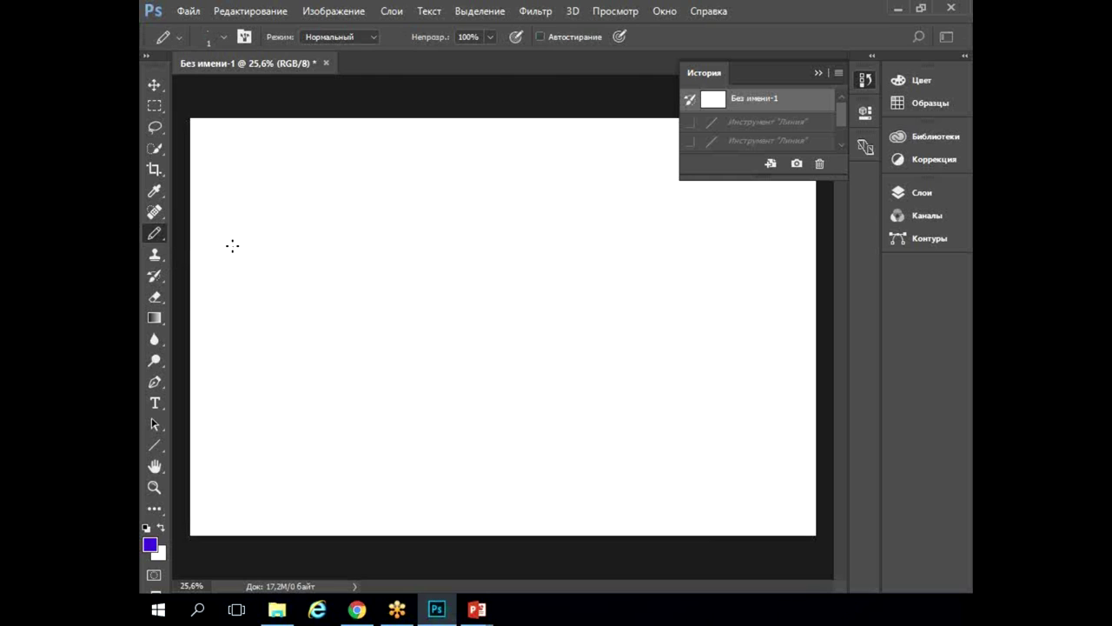
{"action": "key", "text": "shift+b"}
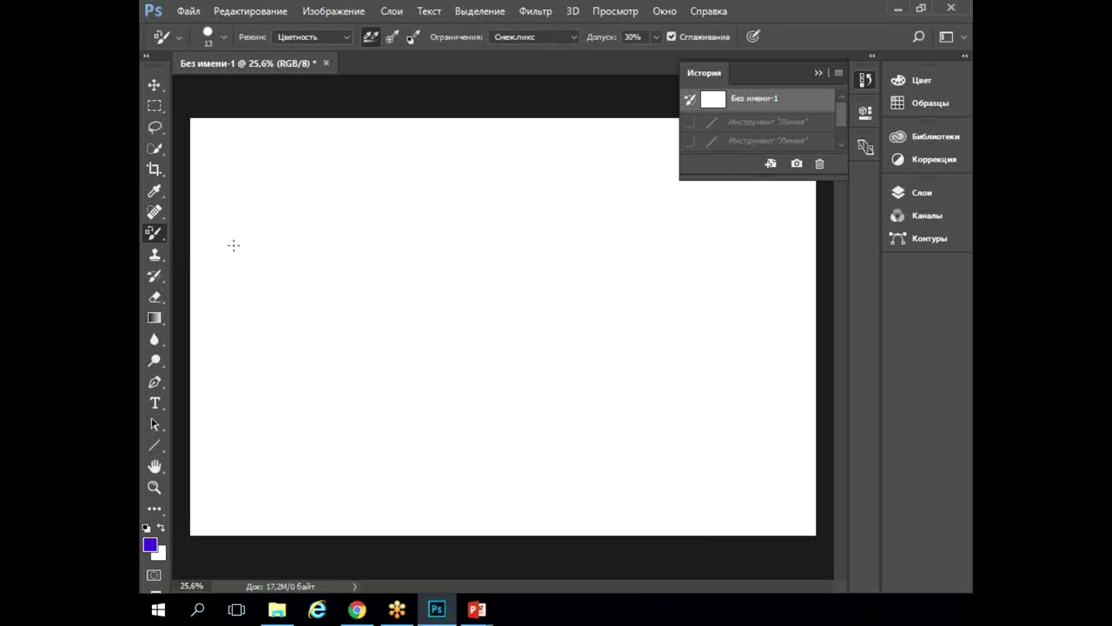
{"action": "key", "text": "shift+b"}
{"action": "key", "text": "shift+b"}
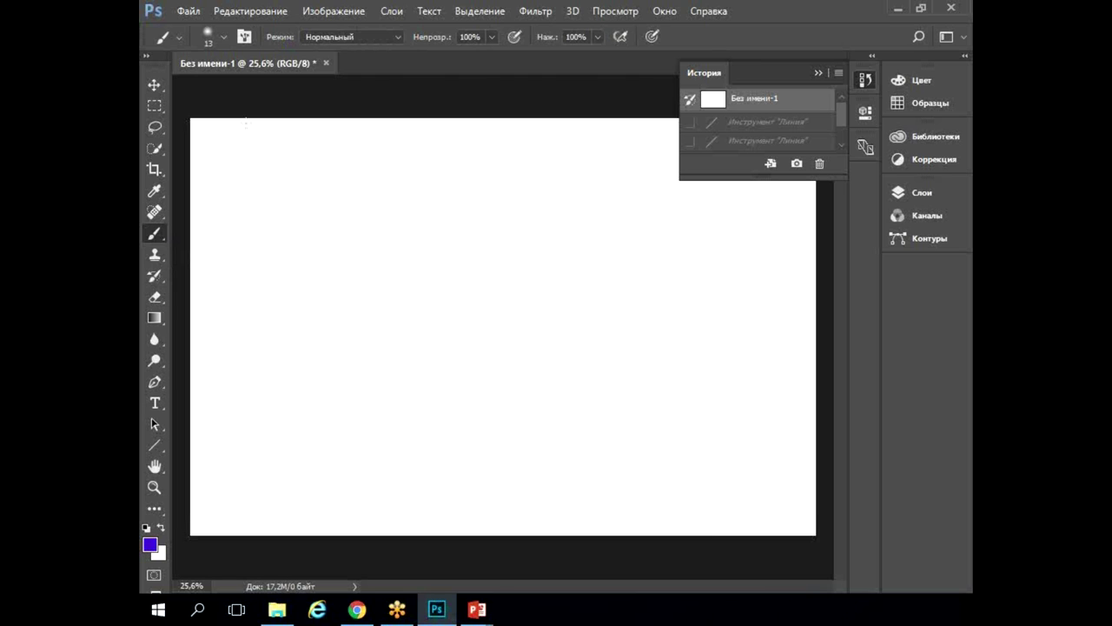
Give the brush a 20 px round tip at 100% hardness, reopening the picker from the canvas
{"action": "left_click", "coordinate": [228, 36]}
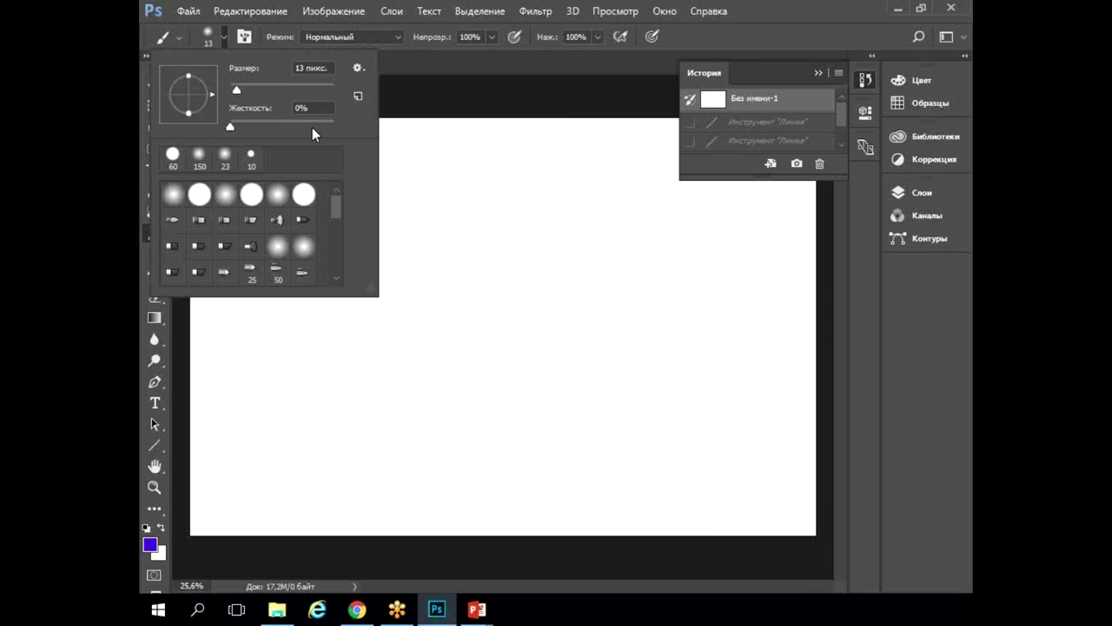
{"action": "left_click_drag", "start_coordinate": [240, 92], "coordinate": [245, 89]}
{"action": "left_click_drag", "start_coordinate": [230, 128], "coordinate": [264, 127]}
{"action": "key", "text": "Return"}
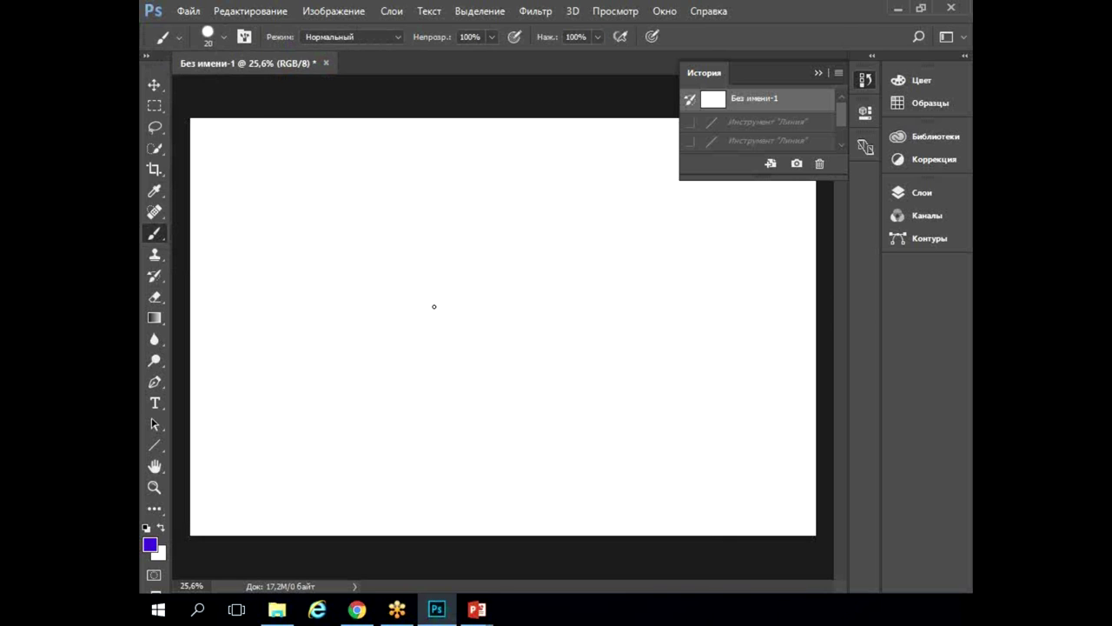
{"action": "right_click", "coordinate": [431, 288]}
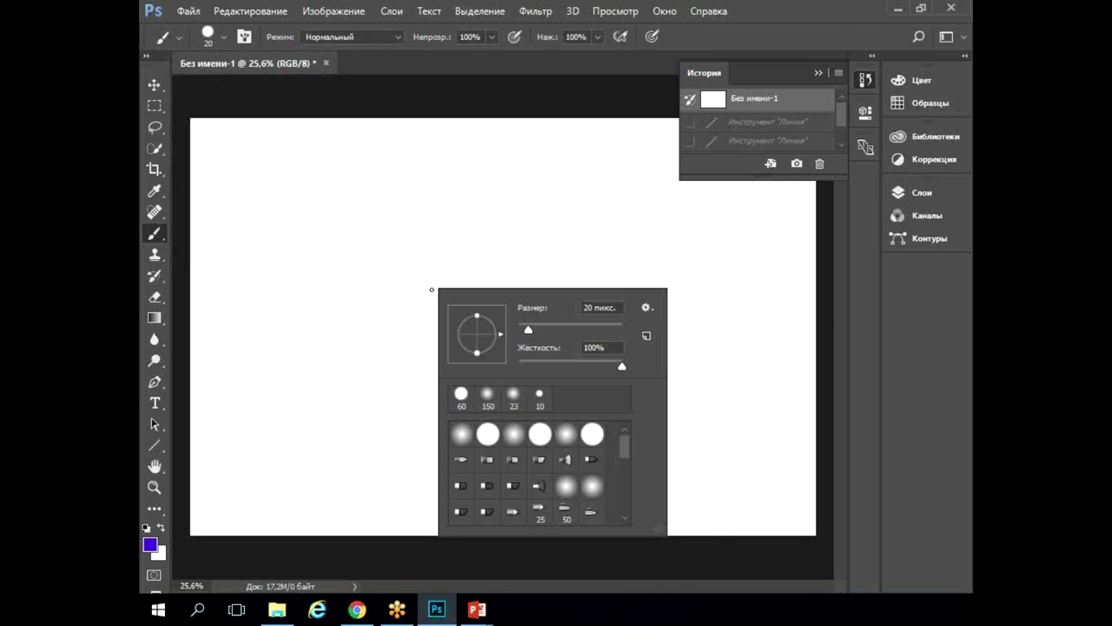
{"action": "key", "text": "Escape"}
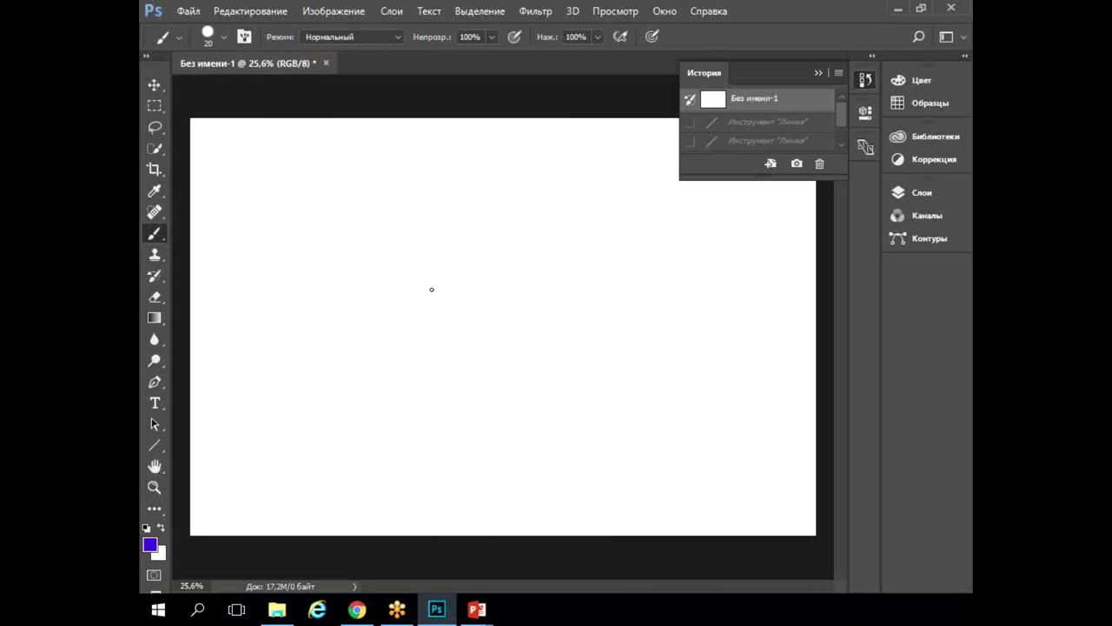
{"action": "right_click", "coordinate": [427, 279]}
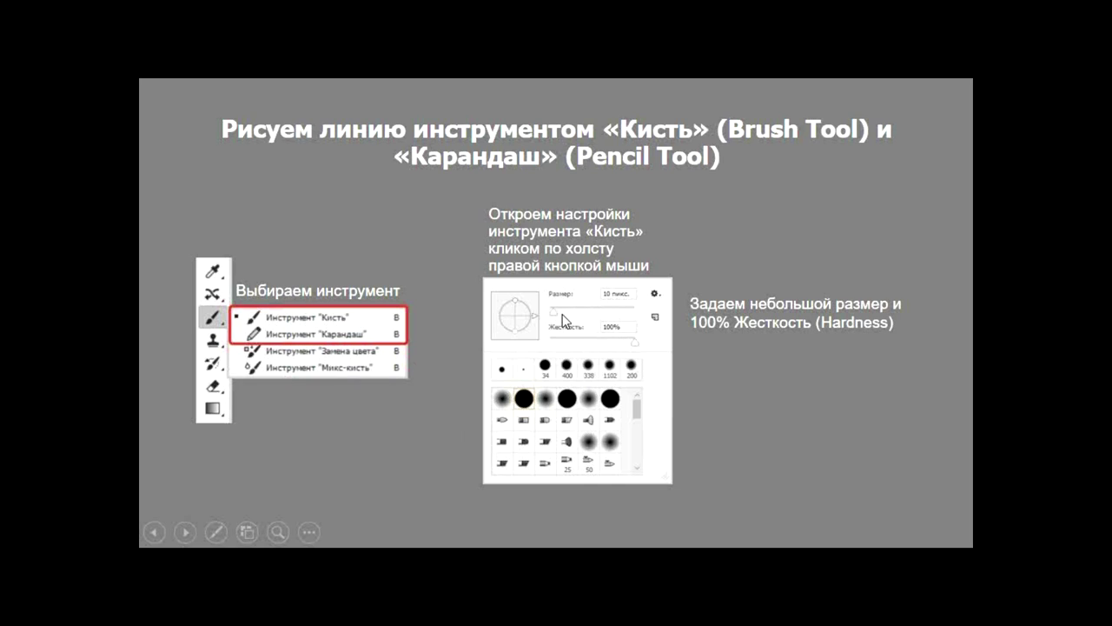
Advance the slideshow to the brush-size shortcuts slide
{"action": "left_click", "coordinate": [591, 356]}
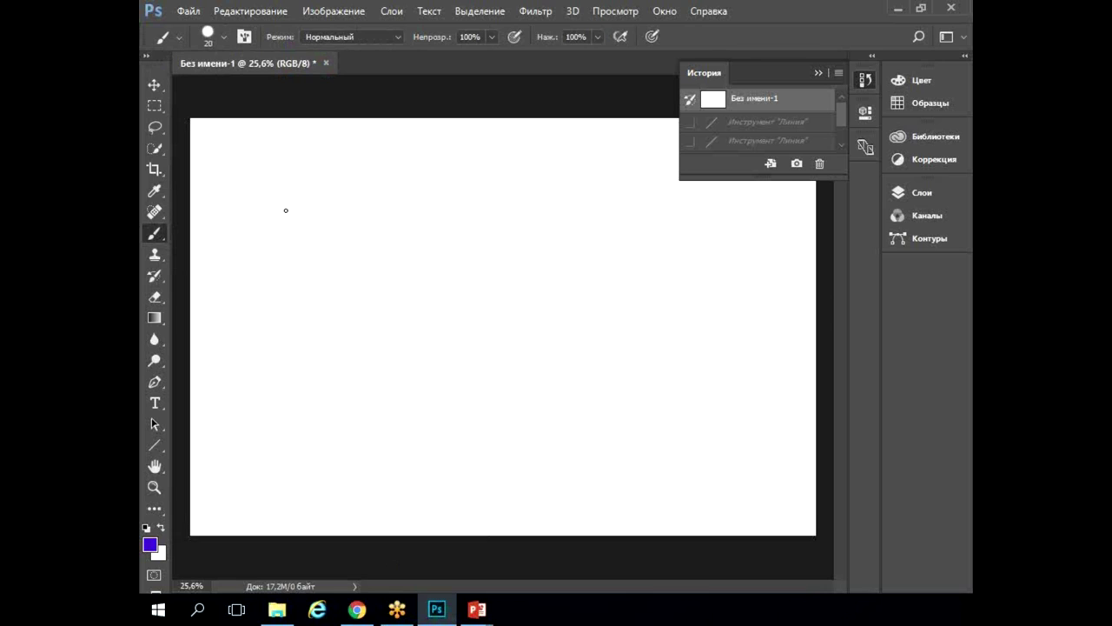
Paint three horizontal purple strokes stacked across the canvas
{"action": "left_click_drag", "start_coordinate": [285, 210], "coordinate": [561, 214]}
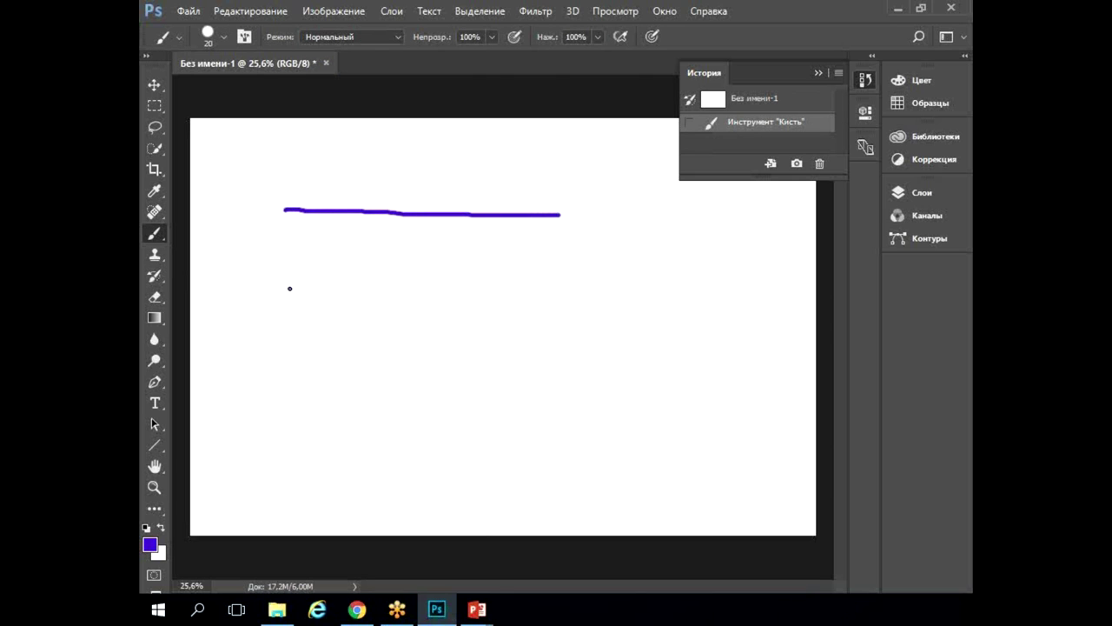
{"action": "left_click_drag", "start_coordinate": [289, 289], "coordinate": [588, 294]}
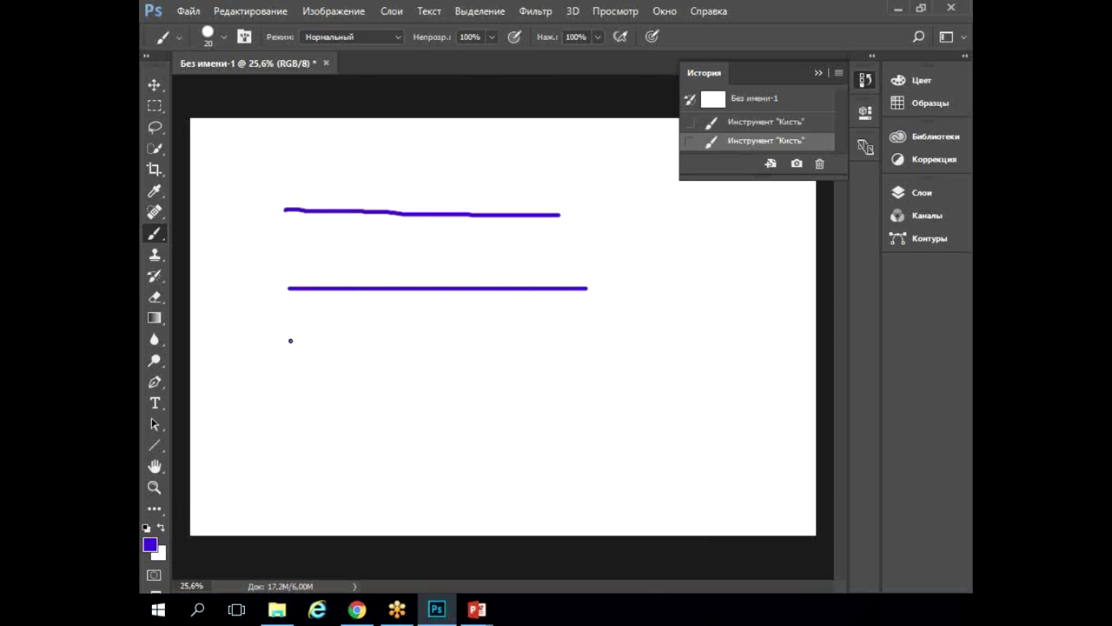
{"action": "left_click_drag", "start_coordinate": [291, 340], "coordinate": [595, 341]}
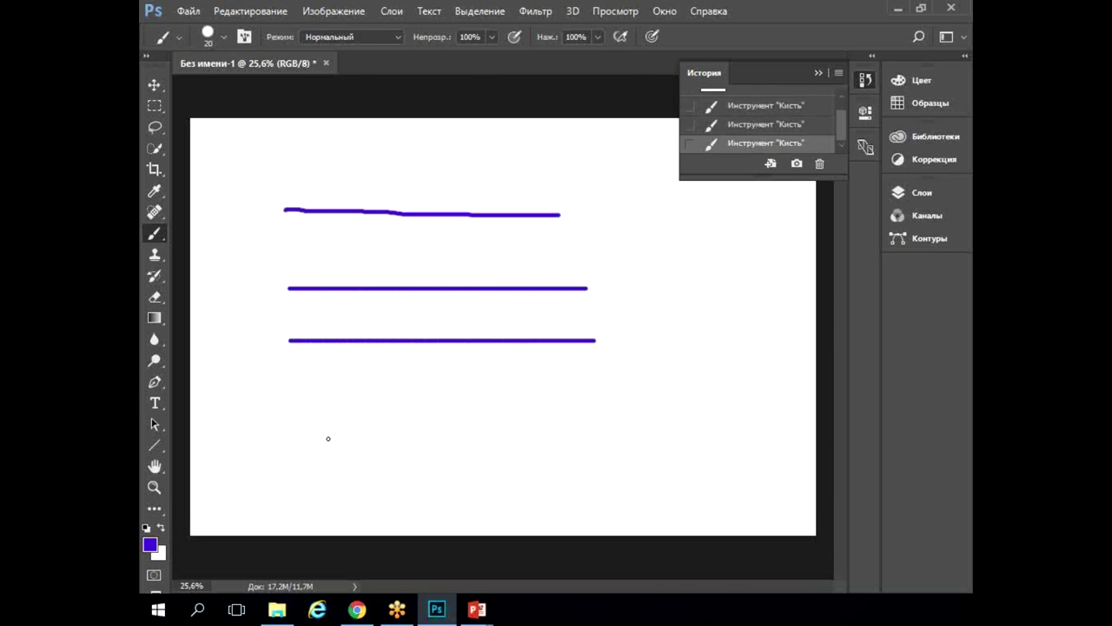
Click a purple zigzag of connected points below them, then paint a vertical stroke on the right
{"action": "left_click", "coordinate": [299, 429]}
{"action": "left_click", "coordinate": [344, 384], "text": "shift"}
{"action": "left_click", "coordinate": [365, 478], "text": "shift"}
{"action": "left_click", "coordinate": [387, 382], "text": "shift"}
{"action": "left_click", "coordinate": [406, 466], "text": "shift"}
{"action": "left_click", "coordinate": [420, 391], "text": "shift"}
{"action": "left_click", "coordinate": [463, 472], "text": "shift"}
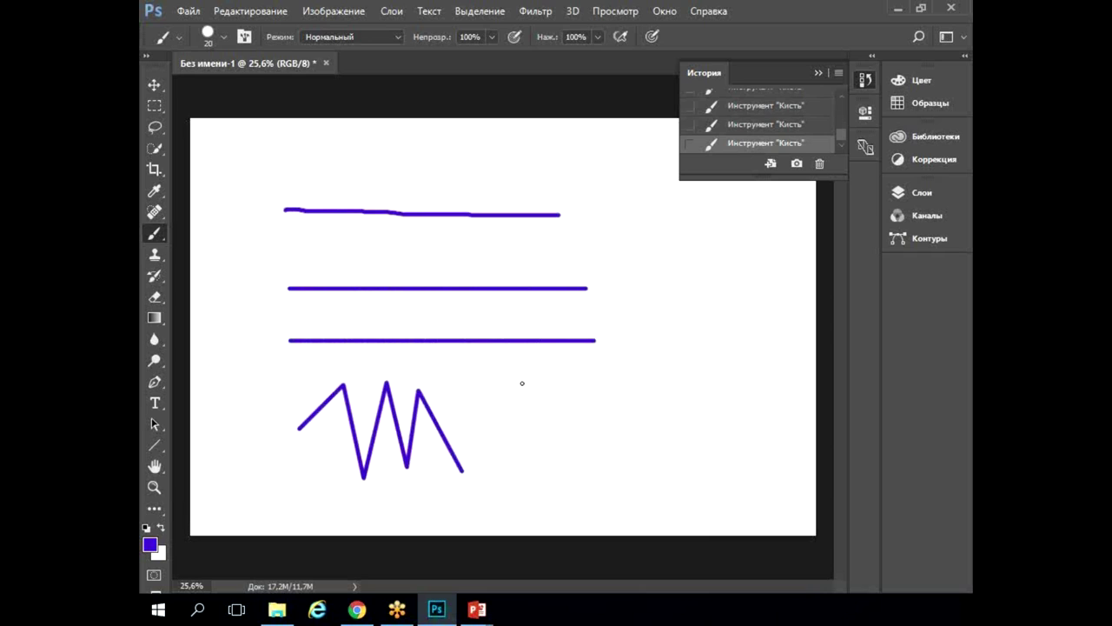
{"action": "left_click", "coordinate": [519, 399], "text": "shift"}
{"action": "left_click_drag", "start_coordinate": [641, 222], "coordinate": [641, 423]}
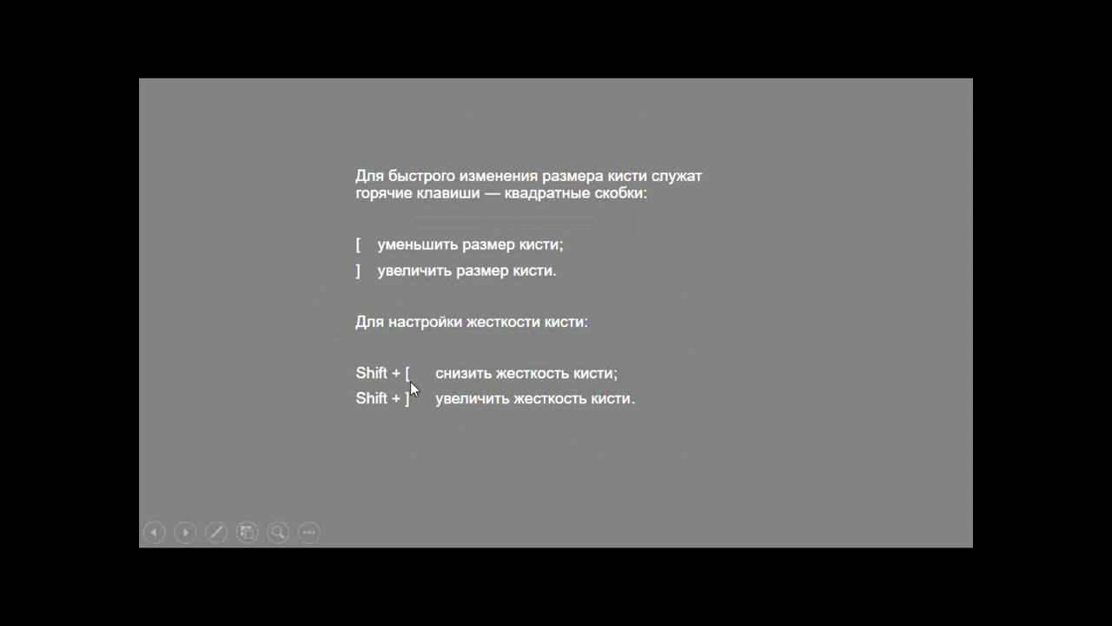
Advance to the Shift straight-lines slide, then switch back to Photoshop with Alt+Tab
{"action": "left_click", "coordinate": [410, 381]}
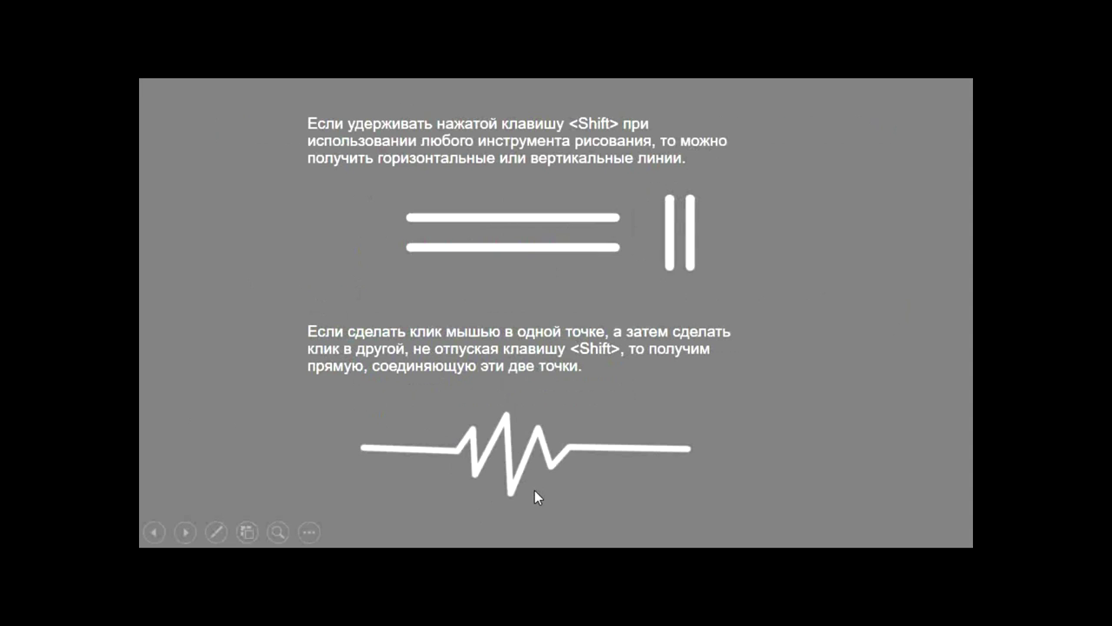
{"action": "key", "text": "alt+Tab"}
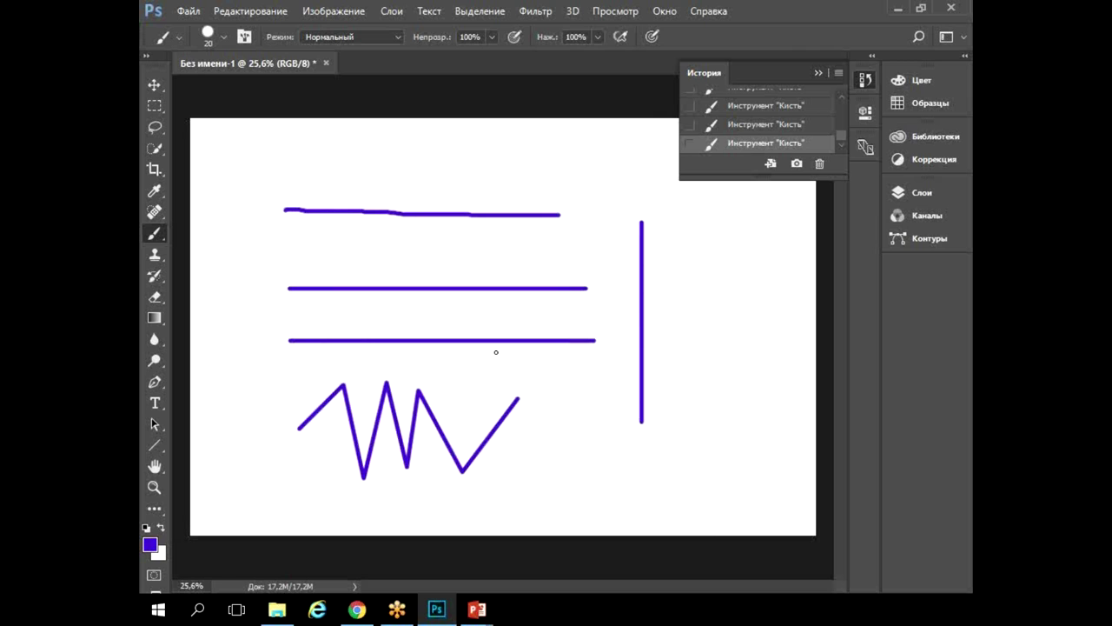
Fill the canvas with White via Edit > Fill, then select the Rectangle tool
{"action": "left_click", "coordinate": [260, 12]}
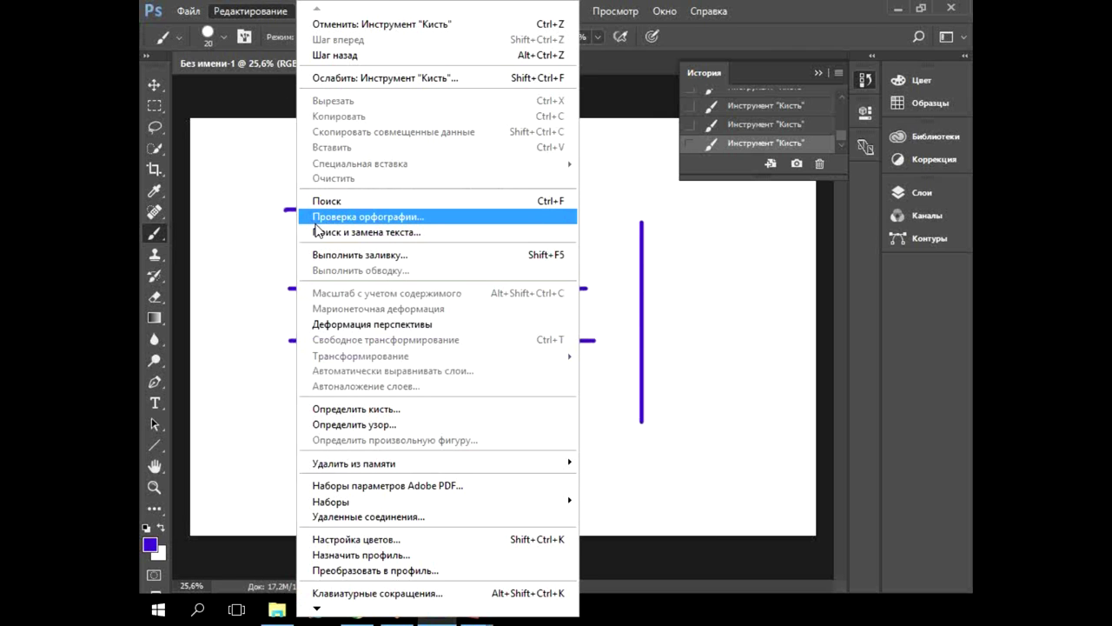
{"action": "left_click", "coordinate": [348, 254]}
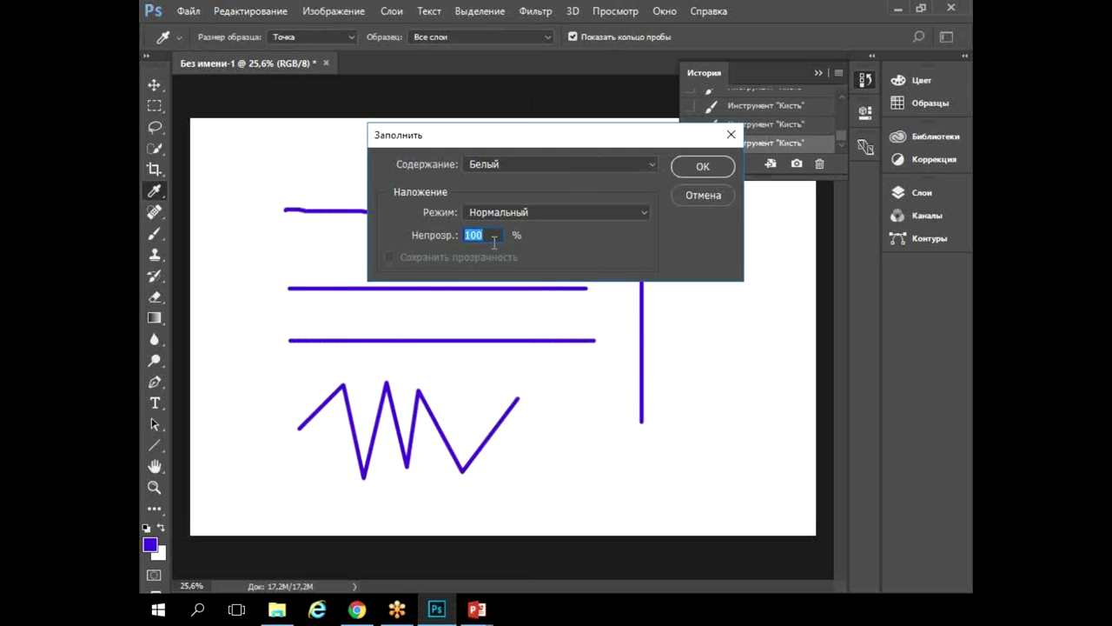
{"action": "left_click", "coordinate": [687, 171]}
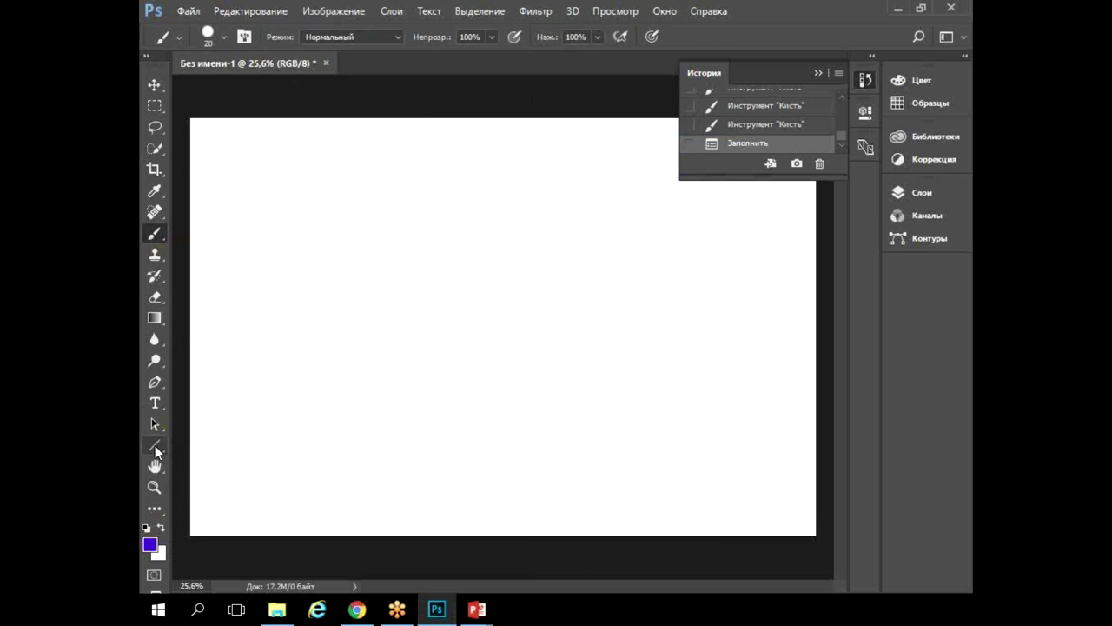
{"action": "left_click", "coordinate": [155, 445]}
{"action": "left_click", "coordinate": [210, 443]}
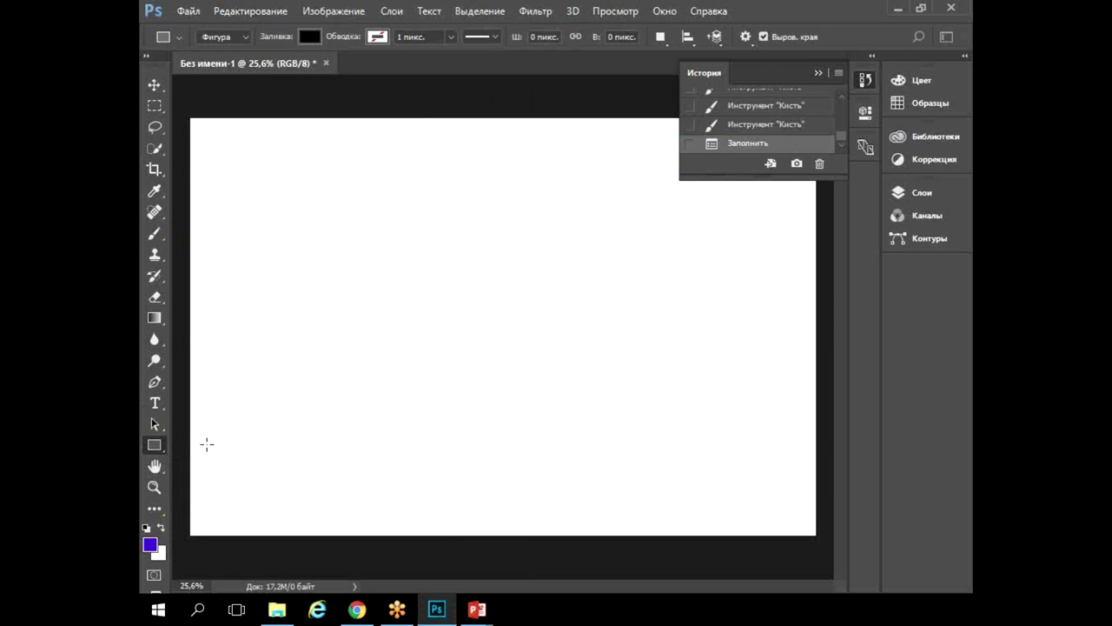
Select the Line Tool from the shape group and set its mode to Pixels
{"action": "left_click", "coordinate": [153, 447]}
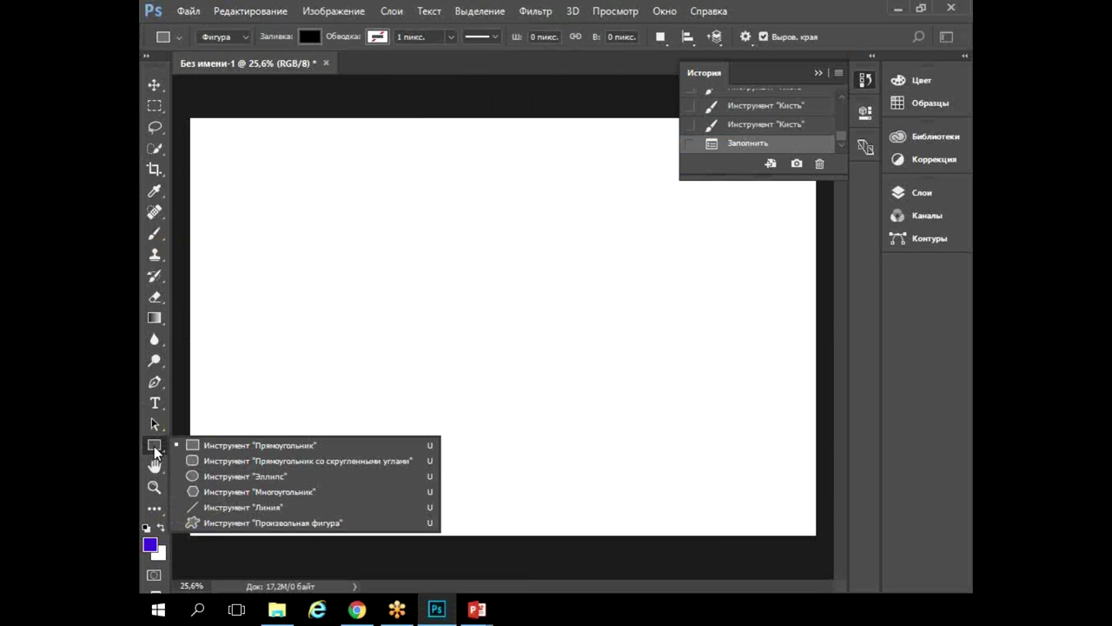
{"action": "left_click", "coordinate": [250, 510]}
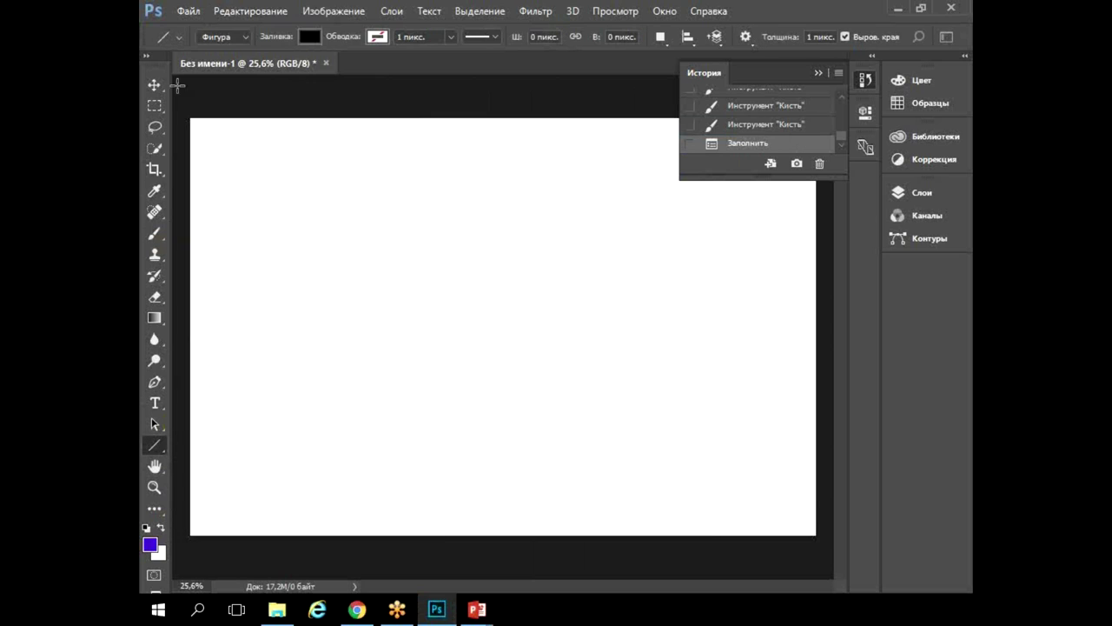
{"action": "left_click", "coordinate": [246, 36]}
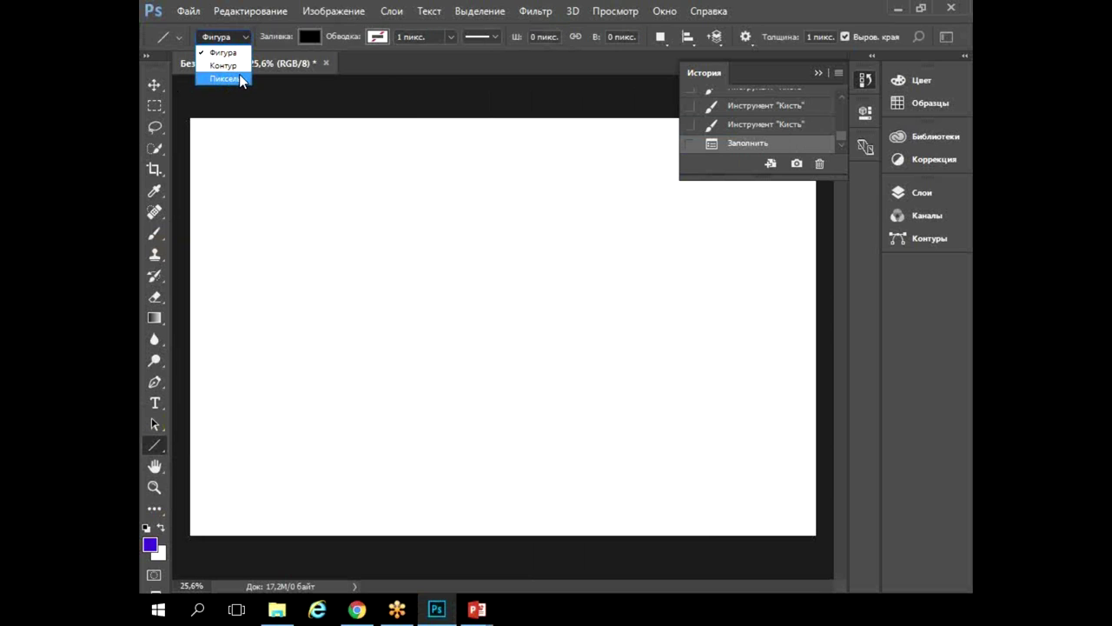
{"action": "left_click", "coordinate": [226, 77]}
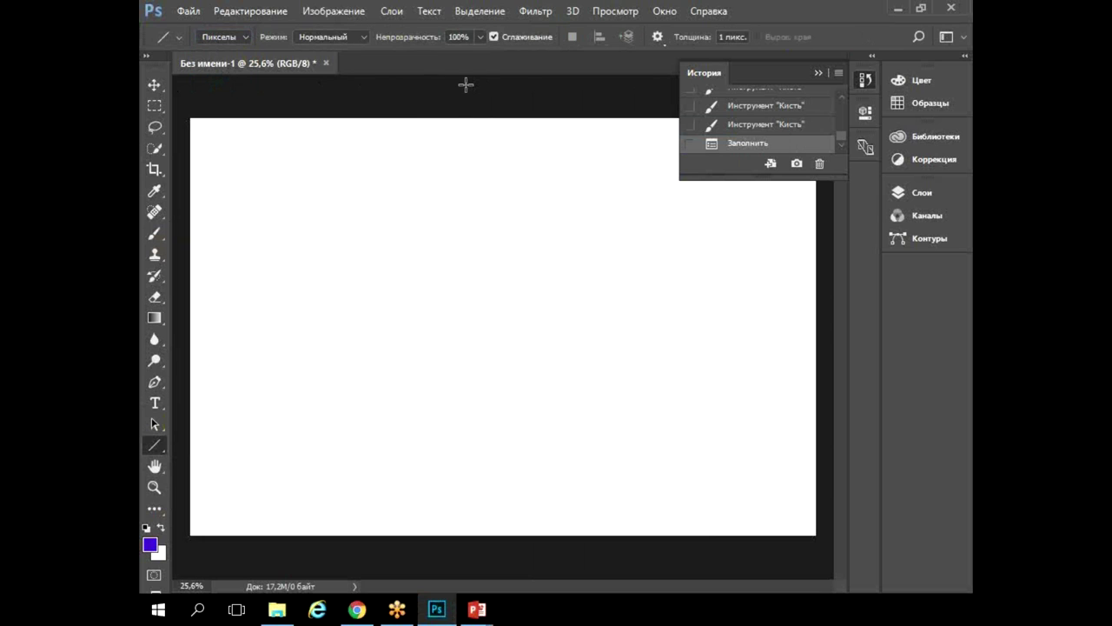
Set the Line tool weight to 10 px and draw a straight line across the upper canvas
{"action": "left_click", "coordinate": [724, 37]}
{"action": "type", "text": "0"}
{"action": "left_click", "coordinate": [290, 211]}
{"action": "mouse_move", "coordinate": [288, 212]}
{"action": "left_mouse_down"}
{"action": "mouse_move", "coordinate": [494, 233]}
{"action": "mouse_move", "coordinate": [607, 202]}
{"action": "left_mouse_up"}
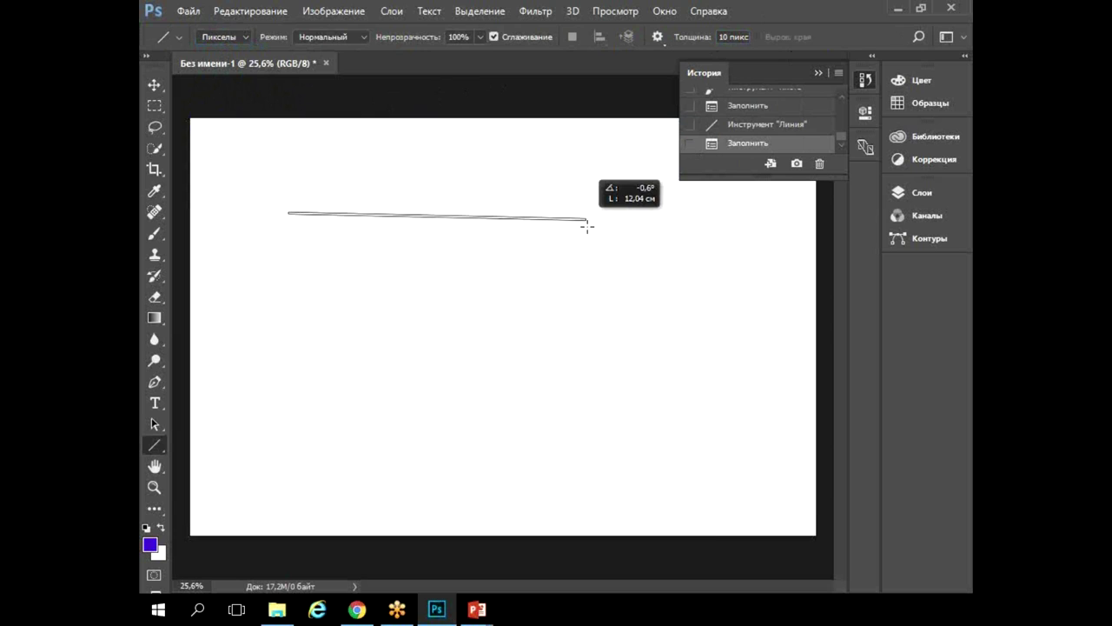
{"action": "left_click_drag", "start_coordinate": [607, 203], "coordinate": [633, 201]}
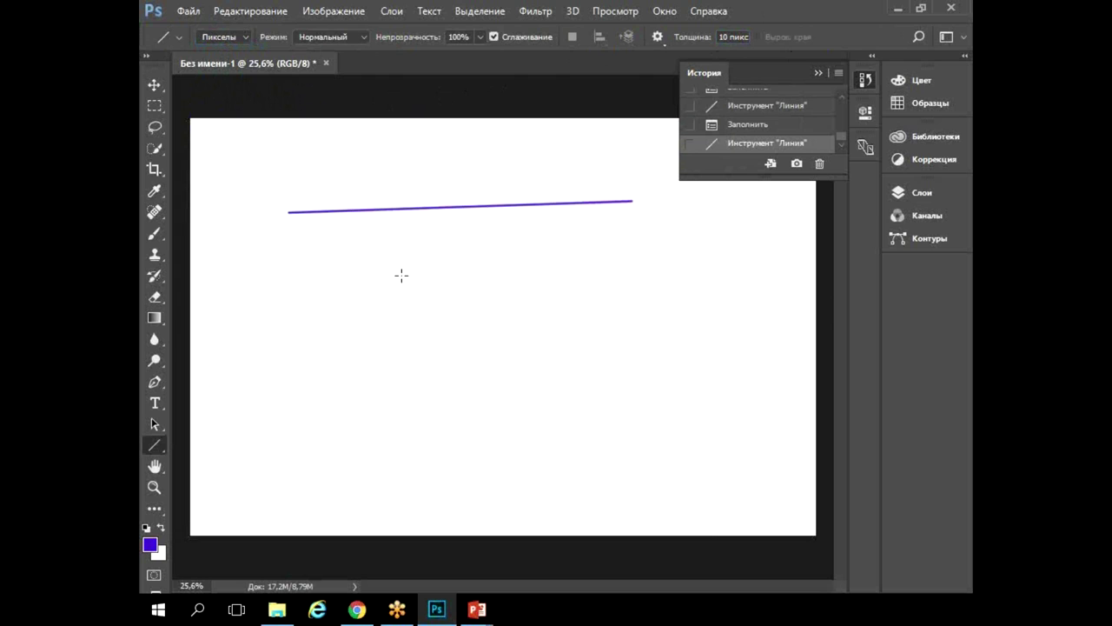
Draw a downward-angled line, then two parallel vertical purple lines to its right
{"action": "mouse_move", "coordinate": [289, 269]}
{"action": "left_mouse_down"}
{"action": "mouse_move", "coordinate": [476, 303]}
{"action": "mouse_move", "coordinate": [486, 263]}
{"action": "left_mouse_up"}
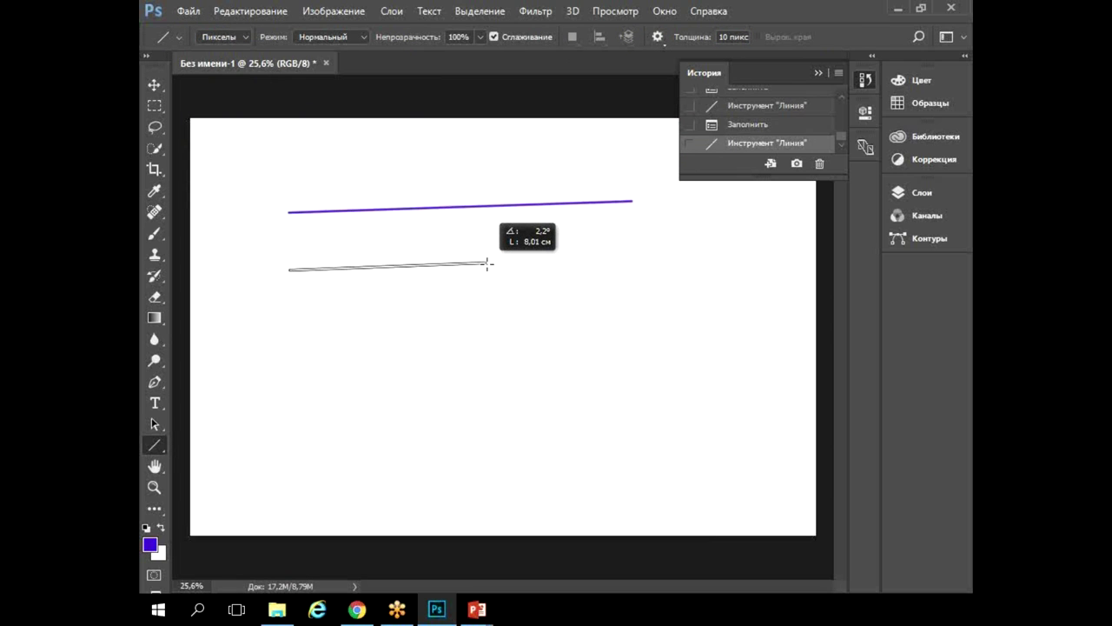
{"action": "mouse_move", "coordinate": [486, 262]}
{"action": "left_mouse_down"}
{"action": "mouse_move", "coordinate": [489, 329]}
{"action": "mouse_move", "coordinate": [488, 319]}
{"action": "mouse_move", "coordinate": [464, 376]}
{"action": "mouse_move", "coordinate": [479, 360]}
{"action": "mouse_move", "coordinate": [473, 385]}
{"action": "mouse_move", "coordinate": [489, 286]}
{"action": "mouse_move", "coordinate": [549, 275]}
{"action": "mouse_move", "coordinate": [305, 385]}
{"action": "mouse_move", "coordinate": [311, 457]}
{"action": "mouse_move", "coordinate": [442, 401]}
{"action": "mouse_move", "coordinate": [485, 421]}
{"action": "left_mouse_up"}
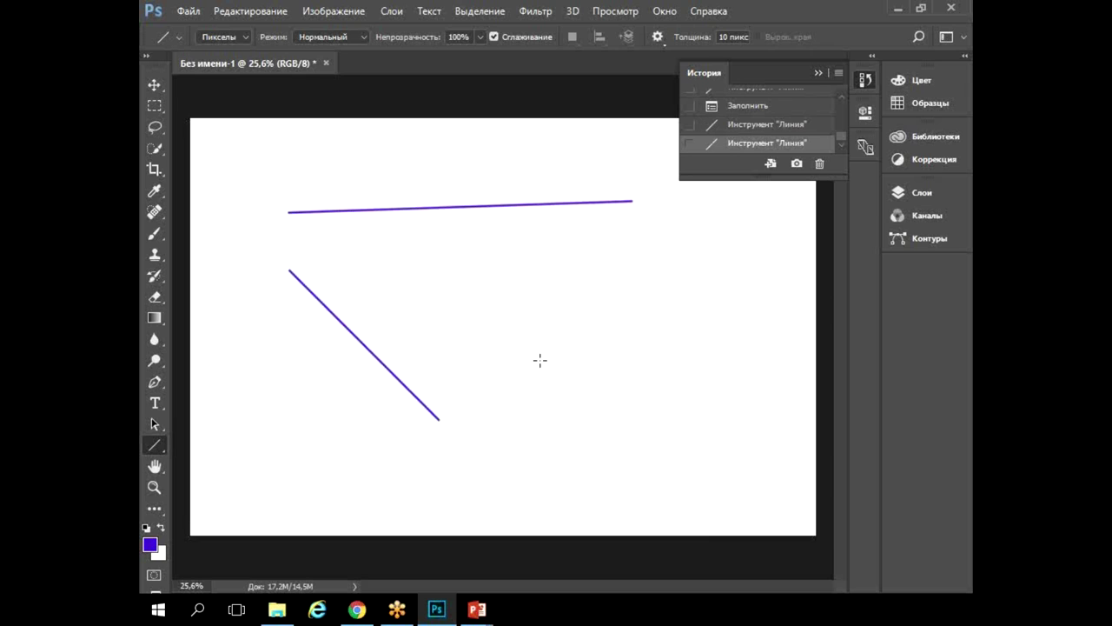
{"action": "mouse_move", "coordinate": [497, 269]}
{"action": "left_mouse_down"}
{"action": "mouse_move", "coordinate": [701, 256]}
{"action": "mouse_move", "coordinate": [688, 360]}
{"action": "mouse_move", "coordinate": [697, 269]}
{"action": "mouse_move", "coordinate": [542, 449]}
{"action": "mouse_move", "coordinate": [530, 443]}
{"action": "left_mouse_up"}
{"action": "left_click_drag", "start_coordinate": [536, 268], "coordinate": [544, 443]}
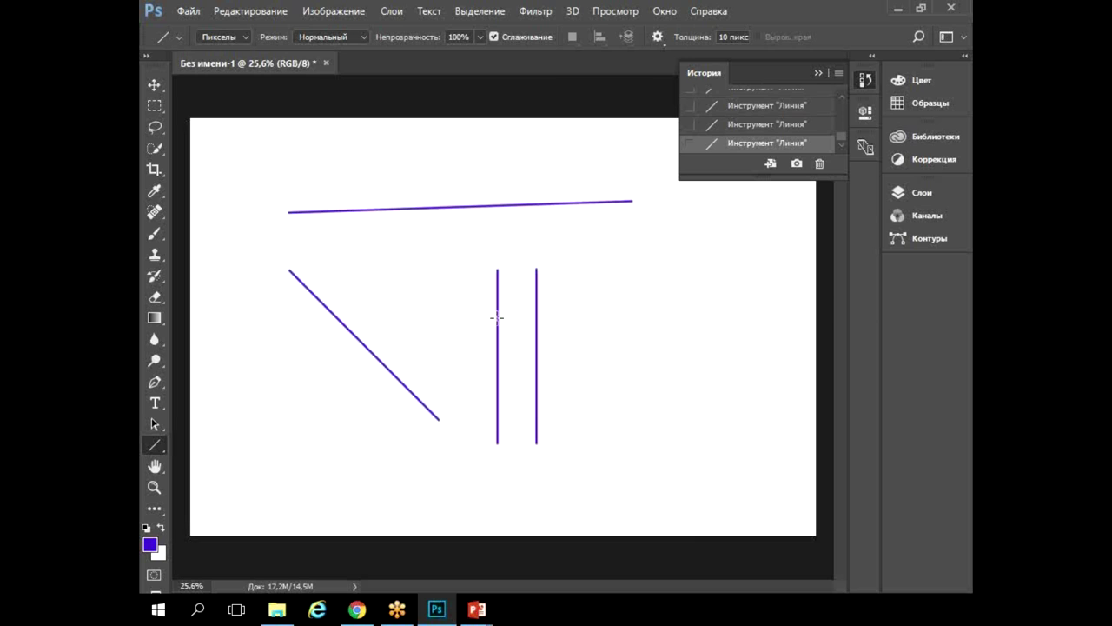
Switch the Line tool to Shape mode and draw a vertical black line, creating layer Фигура 1
{"action": "left_click", "coordinate": [246, 37]}
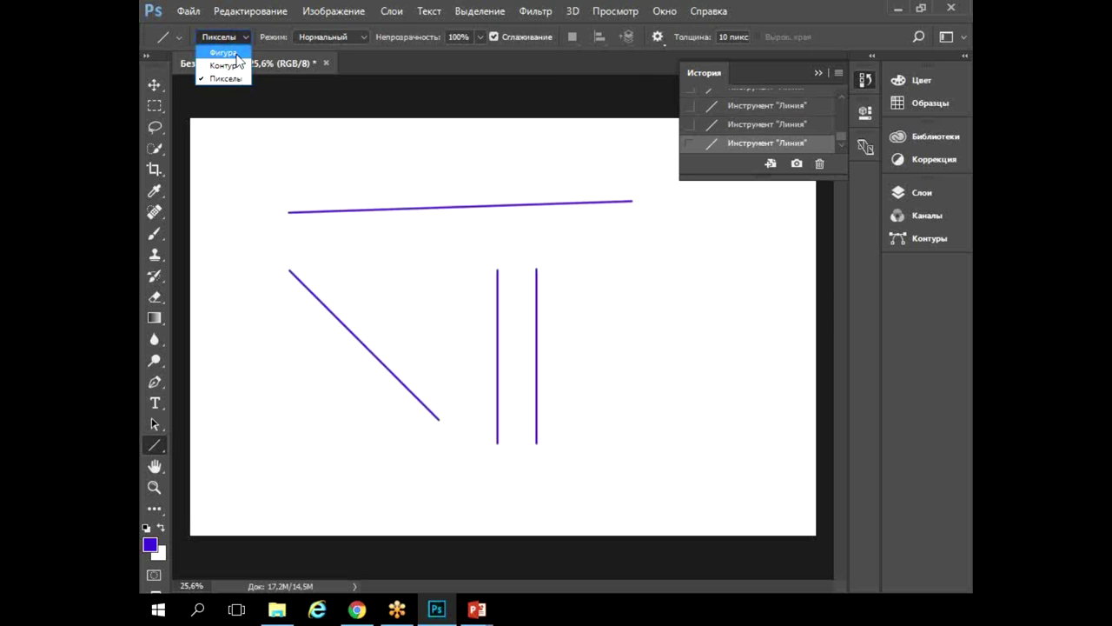
{"action": "left_click", "coordinate": [235, 53]}
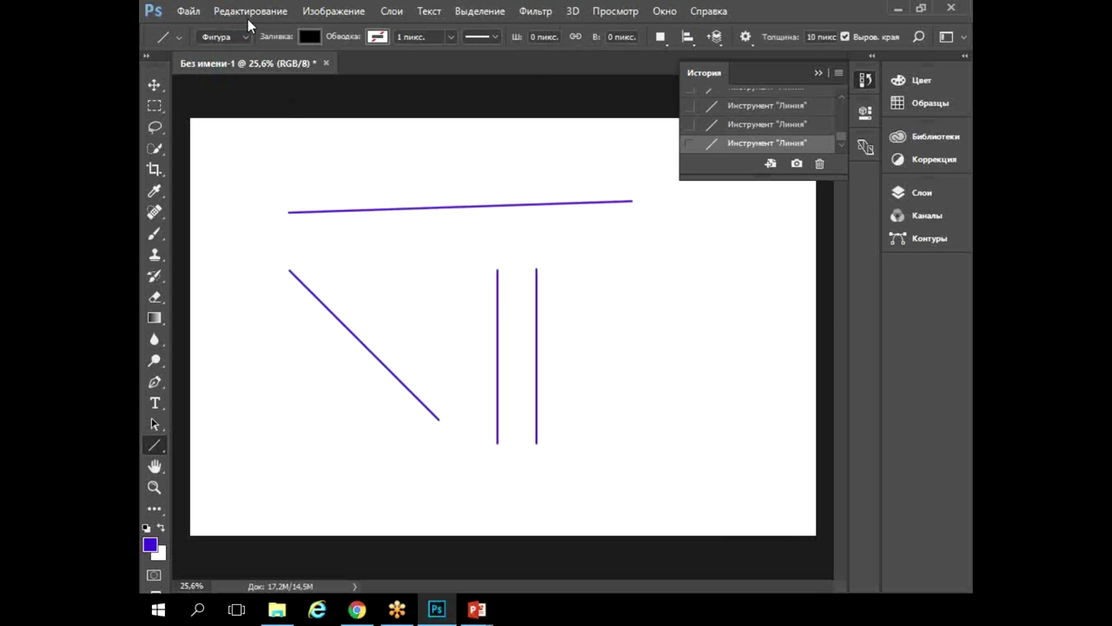
{"action": "left_click_drag", "start_coordinate": [605, 276], "coordinate": [615, 448]}
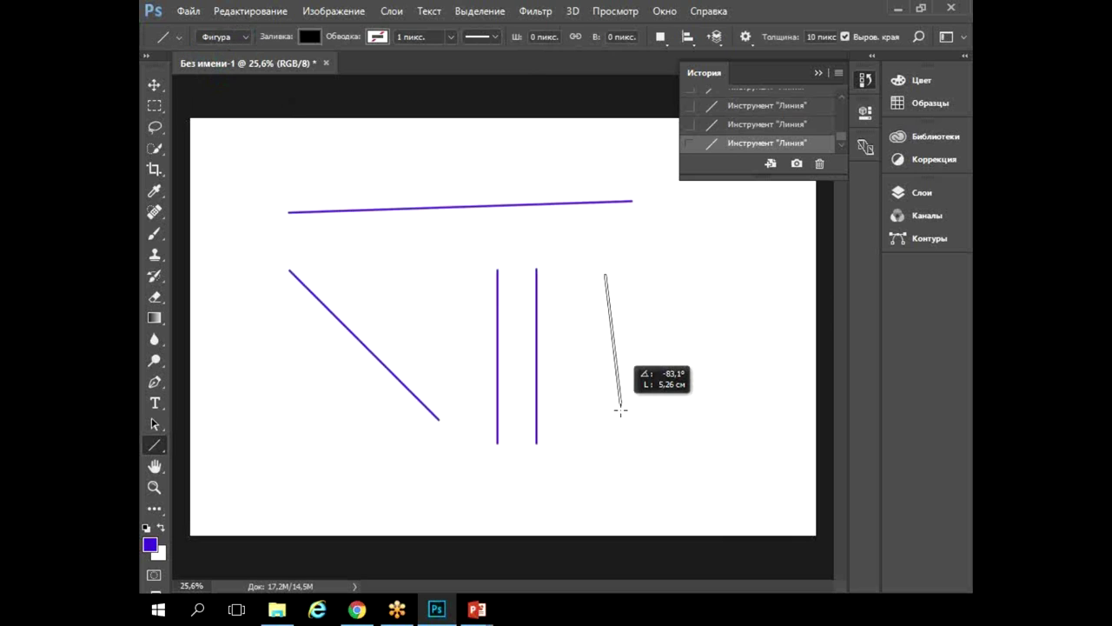
{"action": "left_click_drag", "start_coordinate": [615, 449], "coordinate": [605, 445]}
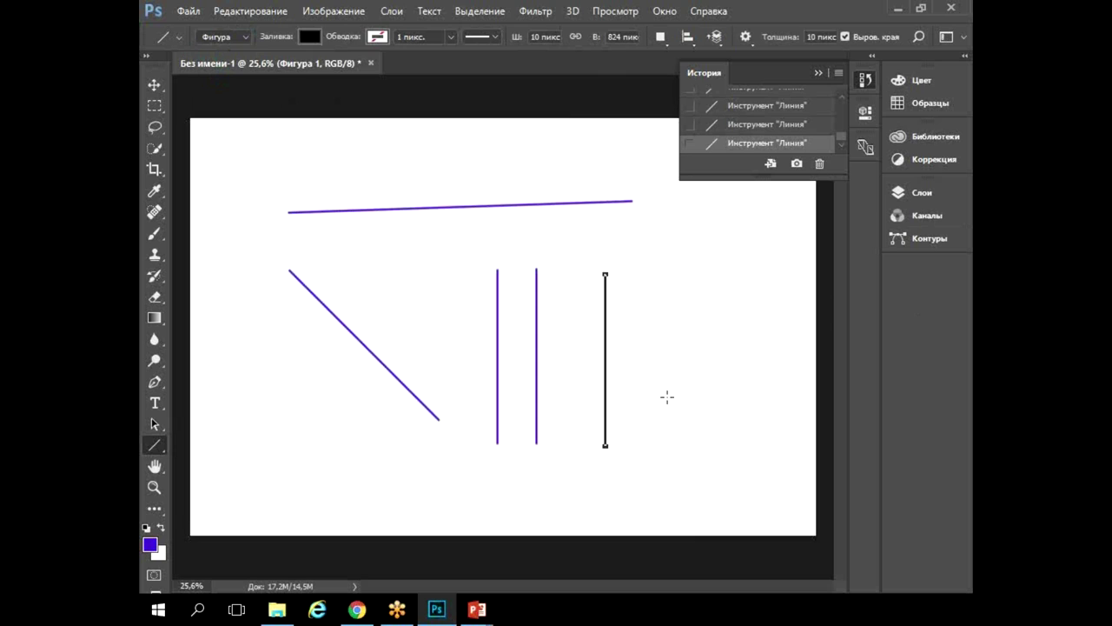
{"action": "left_click", "coordinate": [928, 192]}
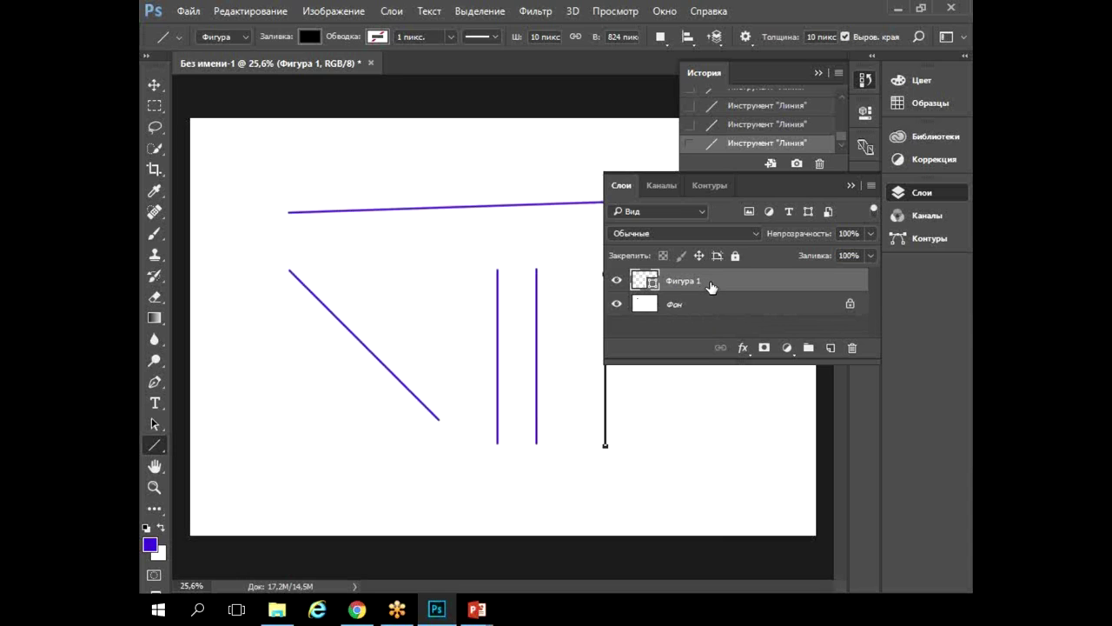
{"action": "left_click", "coordinate": [848, 186]}
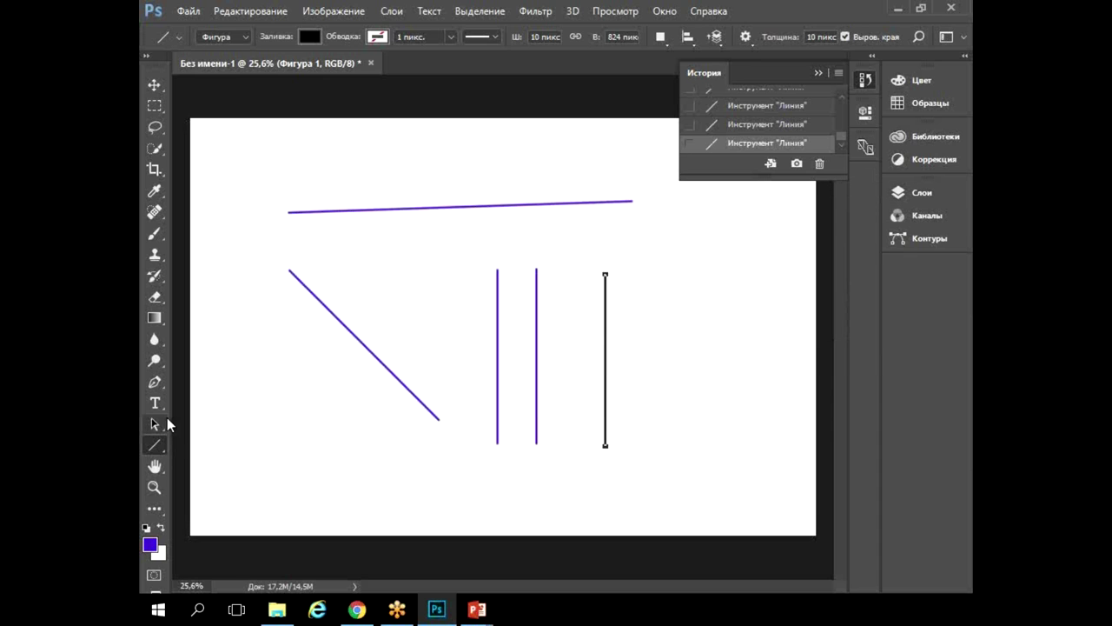
Select the standard Pen tool (Инструмент 'Перо') in Path mode from the pen group
{"action": "left_click_drag", "start_coordinate": [154, 424], "coordinate": [216, 427]}
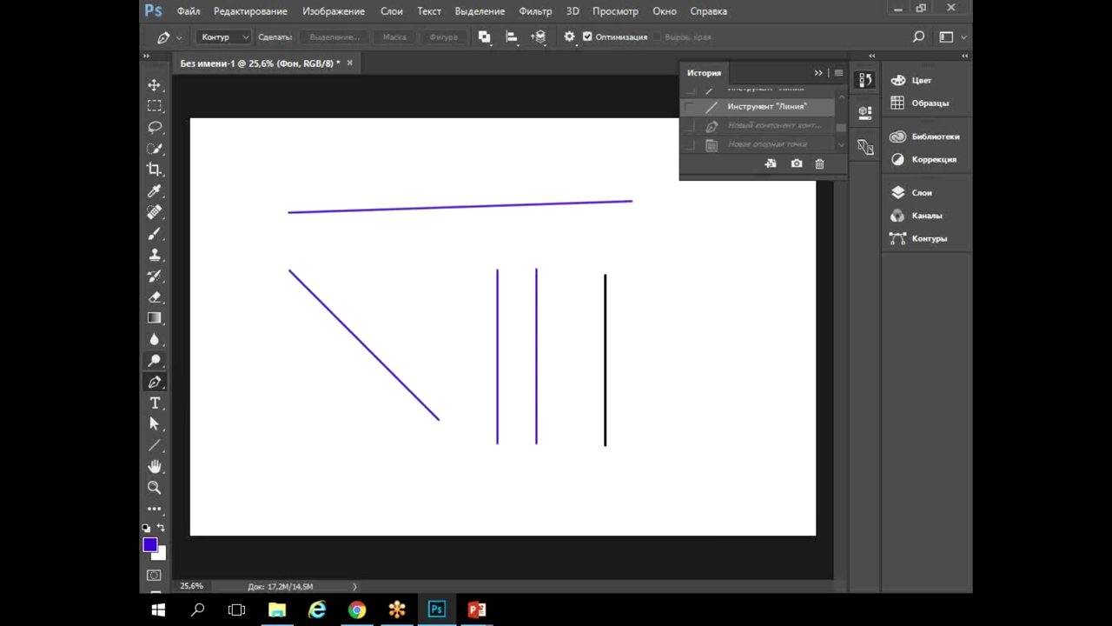
{"action": "right_click", "coordinate": [155, 383]}
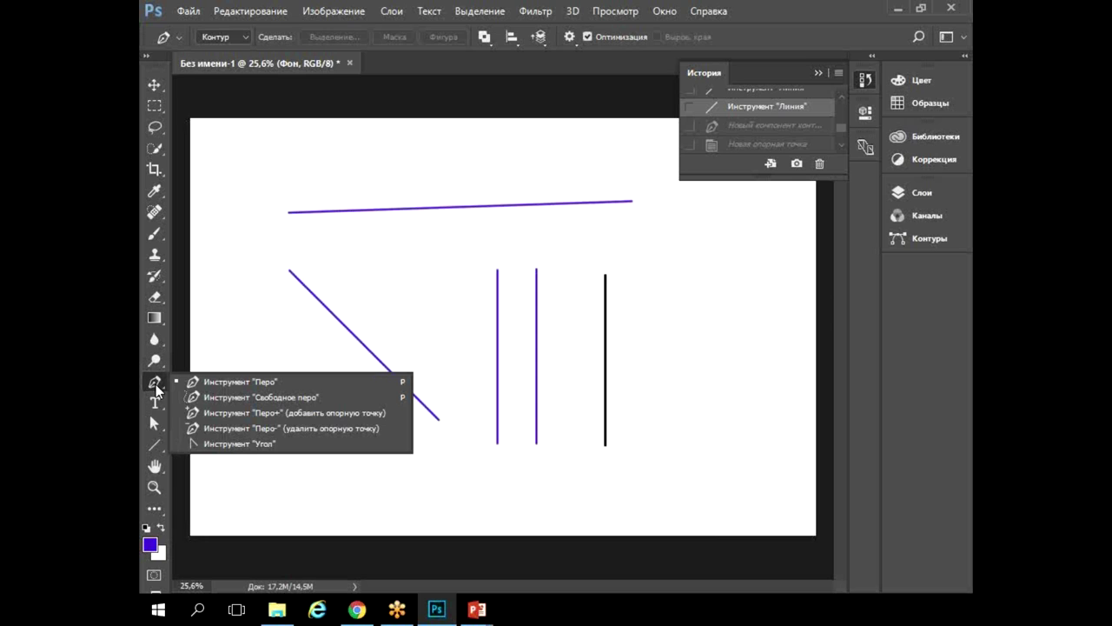
{"action": "left_click", "coordinate": [212, 388]}
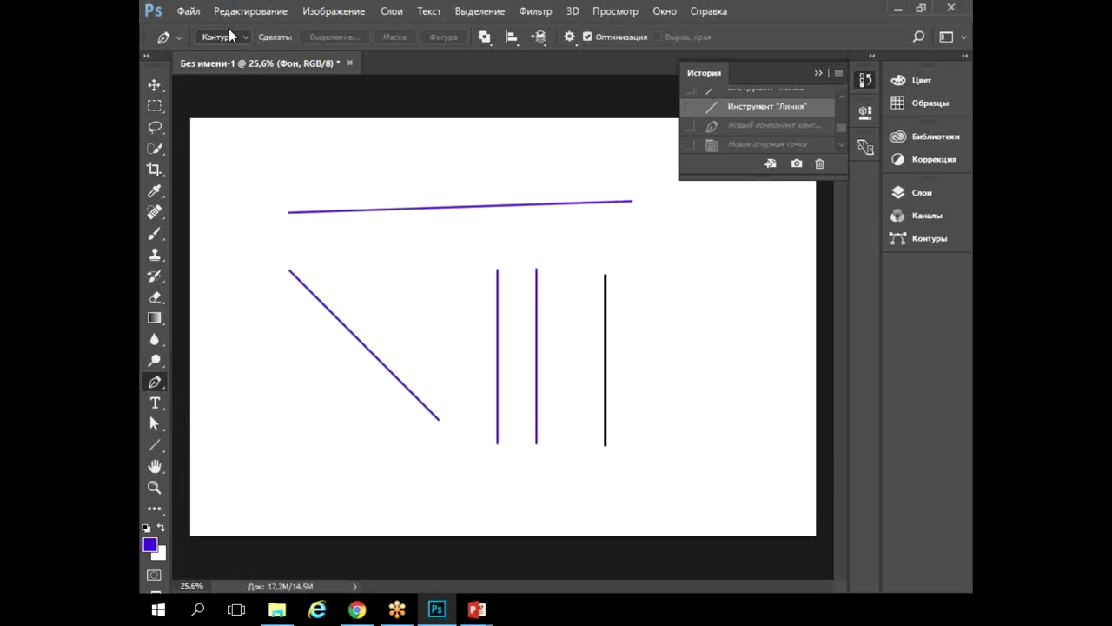
Draw a three-peak zigzag with the Pen along the canvas bottom, starting near the left corner
{"action": "left_click", "coordinate": [279, 507]}
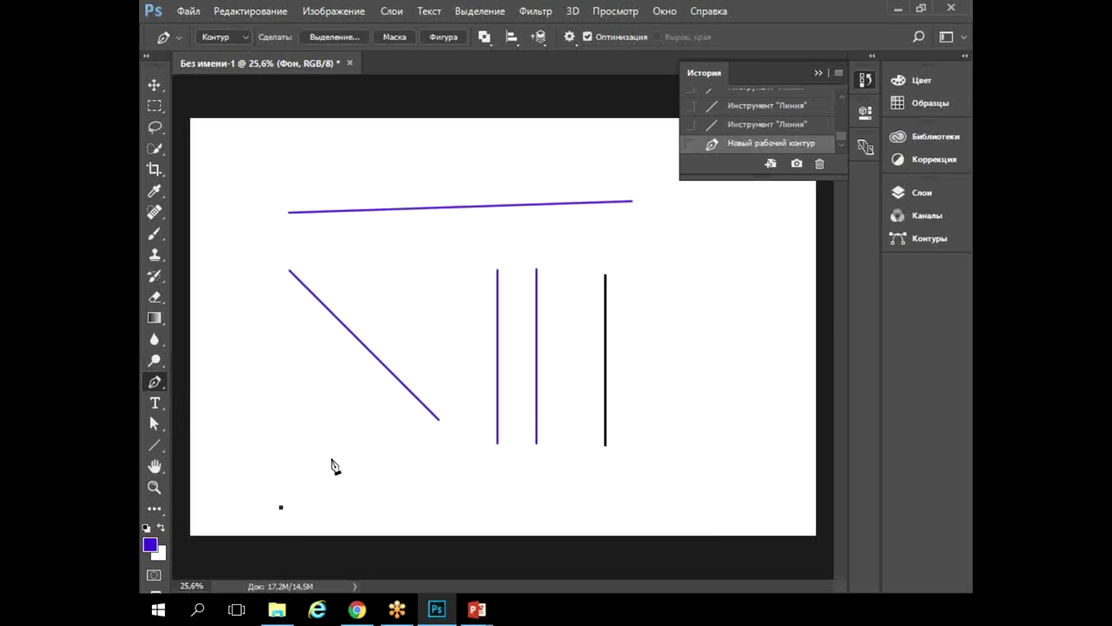
{"action": "left_click", "coordinate": [331, 450]}
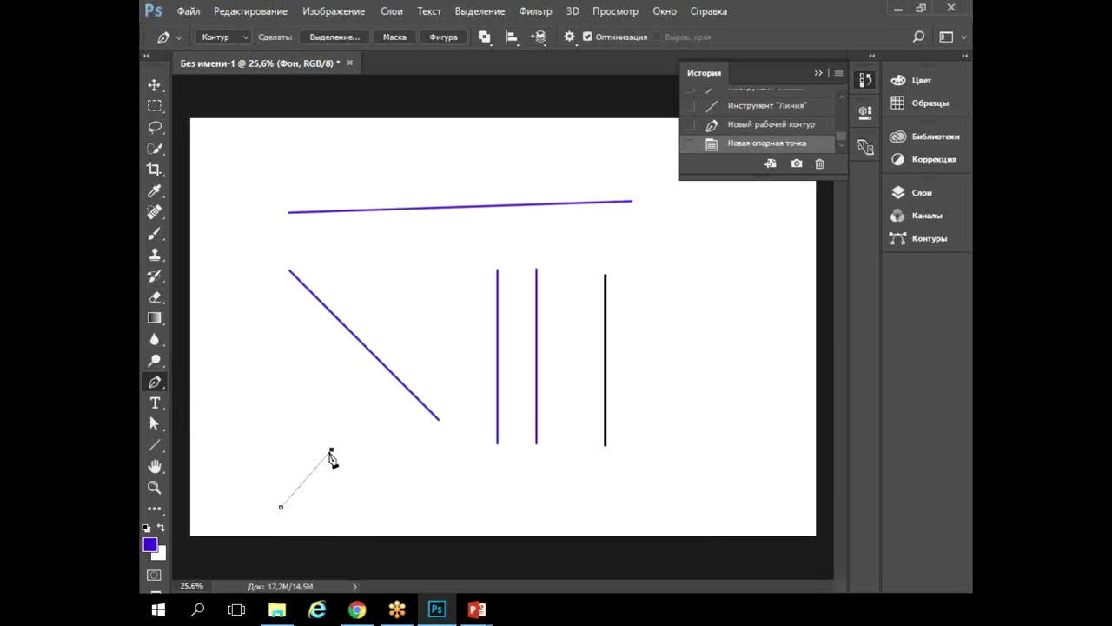
{"action": "left_click", "coordinate": [357, 511]}
{"action": "left_click", "coordinate": [384, 454]}
{"action": "left_click", "coordinate": [412, 511]}
{"action": "left_click", "coordinate": [437, 454]}
{"action": "left_click", "coordinate": [466, 500]}
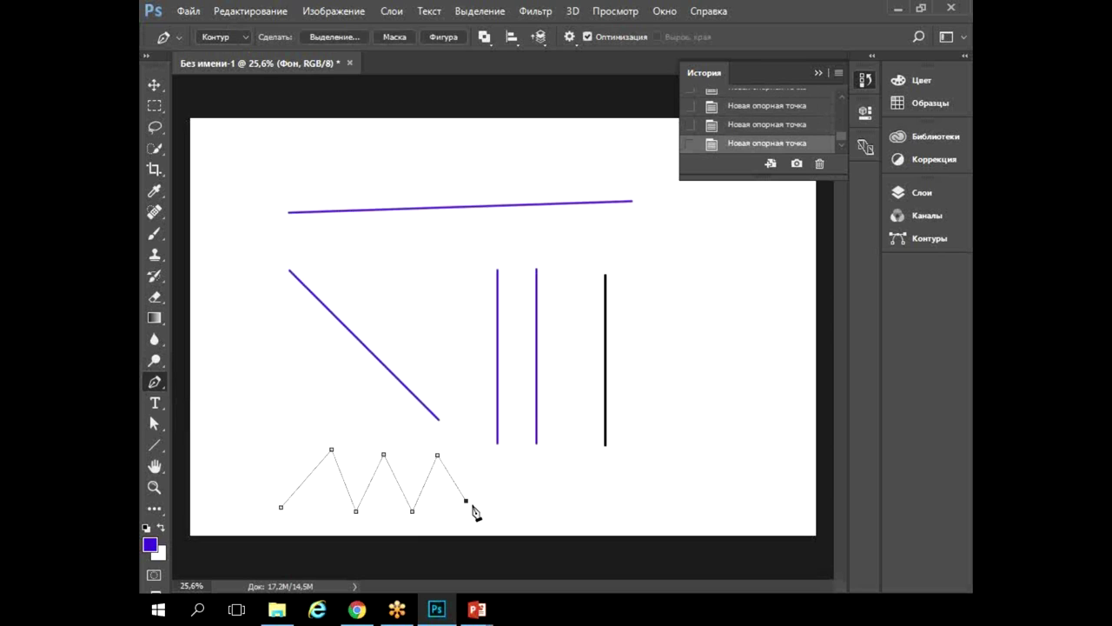
Extend the path rightward into squared-off steps, ending with an upward segment
{"action": "left_click", "coordinate": [523, 501]}
{"action": "left_click", "coordinate": [523, 460]}
{"action": "left_click", "coordinate": [574, 461]}
{"action": "left_click", "coordinate": [573, 505]}
{"action": "left_click", "coordinate": [634, 506]}
{"action": "left_click", "coordinate": [634, 459]}
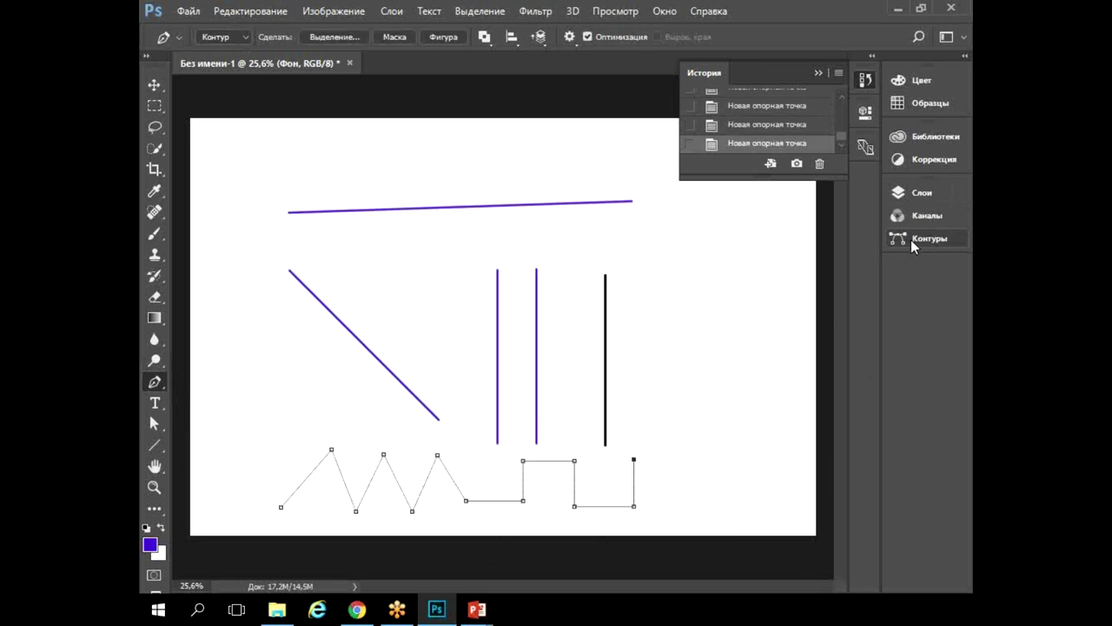
Show the Контуры panel, reselect the Рабочий контур row, and switch to the Brush tool
{"action": "left_click", "coordinate": [660, 15]}
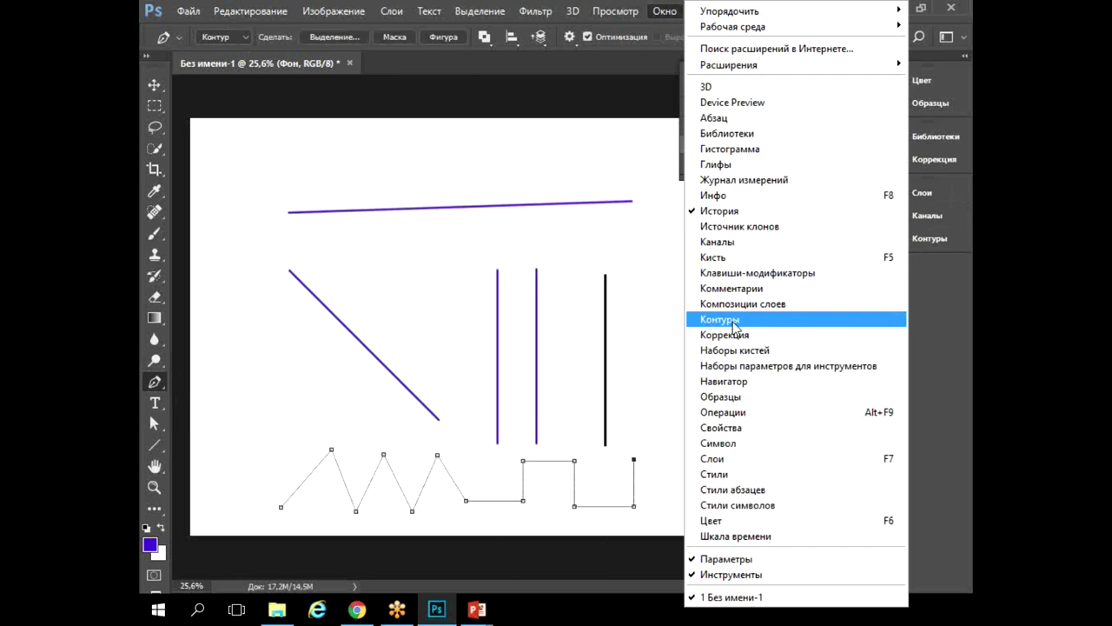
{"action": "left_click", "coordinate": [735, 323]}
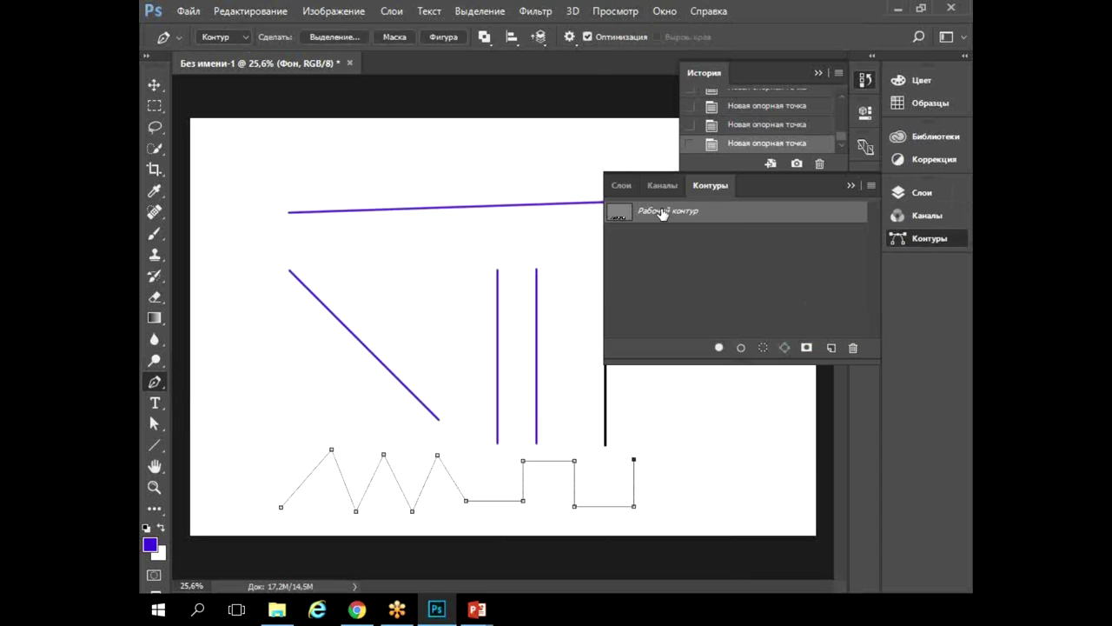
{"action": "left_click", "coordinate": [705, 258]}
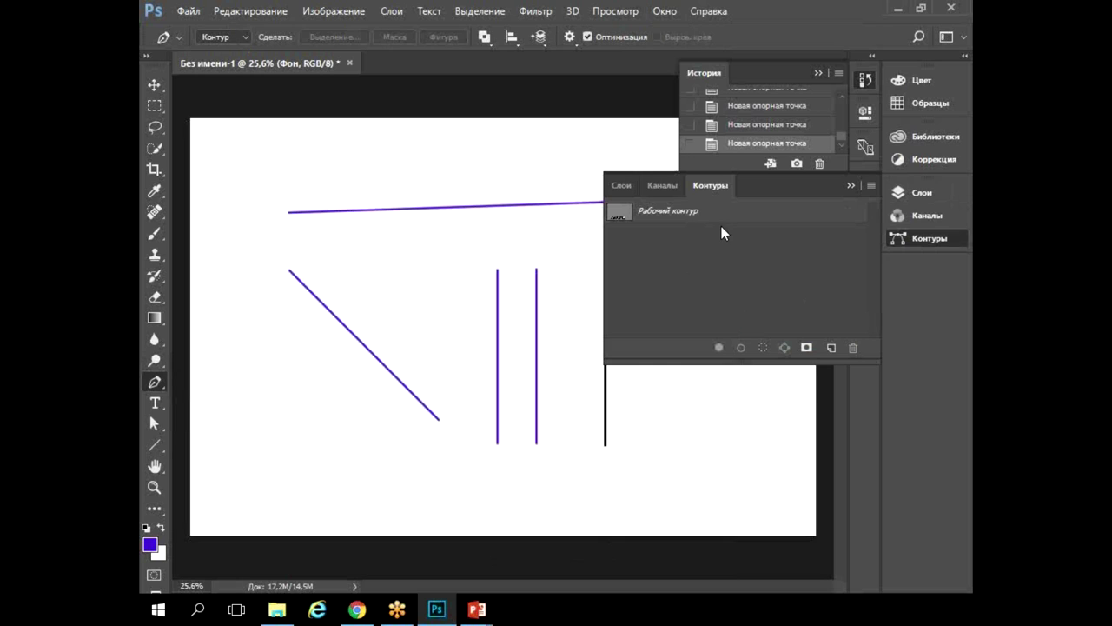
{"action": "left_click", "coordinate": [721, 213]}
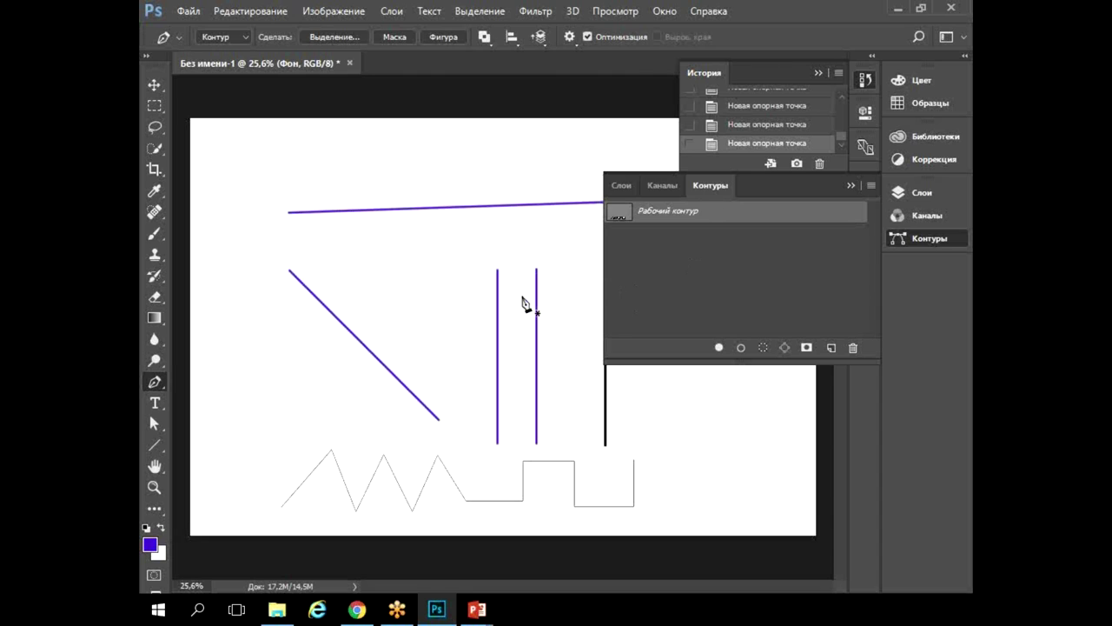
{"action": "left_click", "coordinate": [153, 236]}
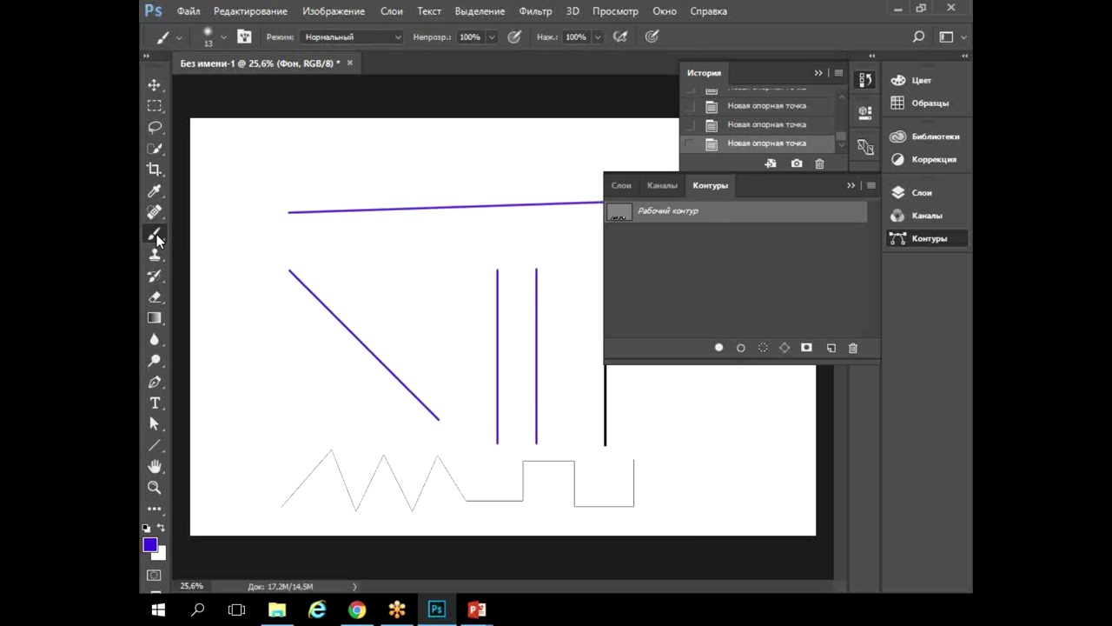
Set the brush to 20 px size with 100% hardness
{"action": "right_click", "coordinate": [380, 258]}
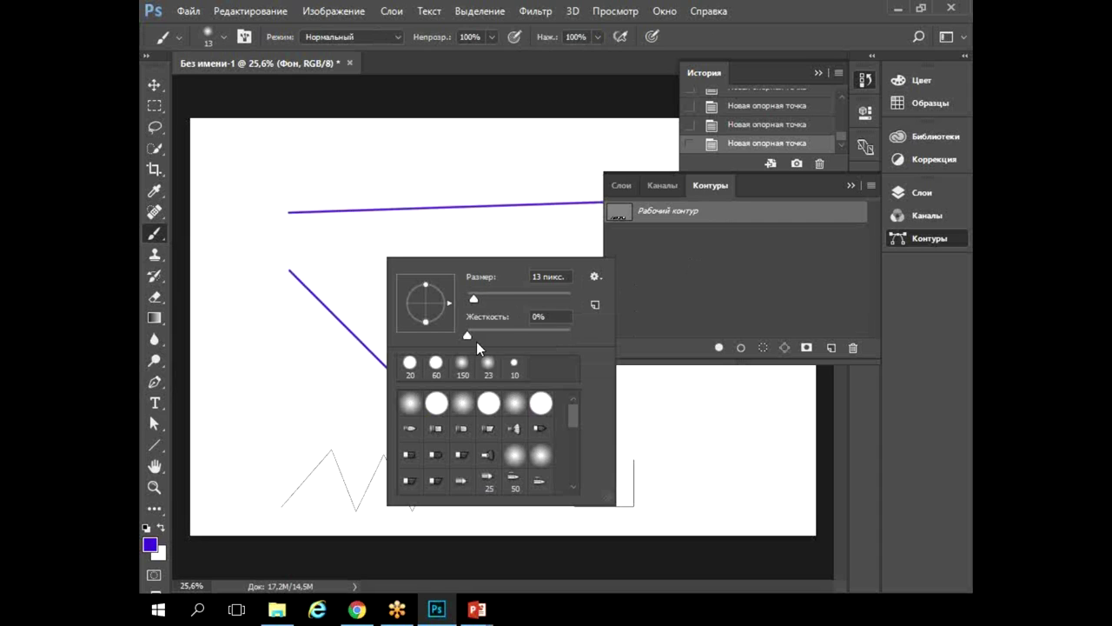
{"action": "left_click", "coordinate": [543, 276]}
{"action": "type", "text": "20"}
{"action": "left_click_drag", "start_coordinate": [468, 336], "coordinate": [587, 338]}
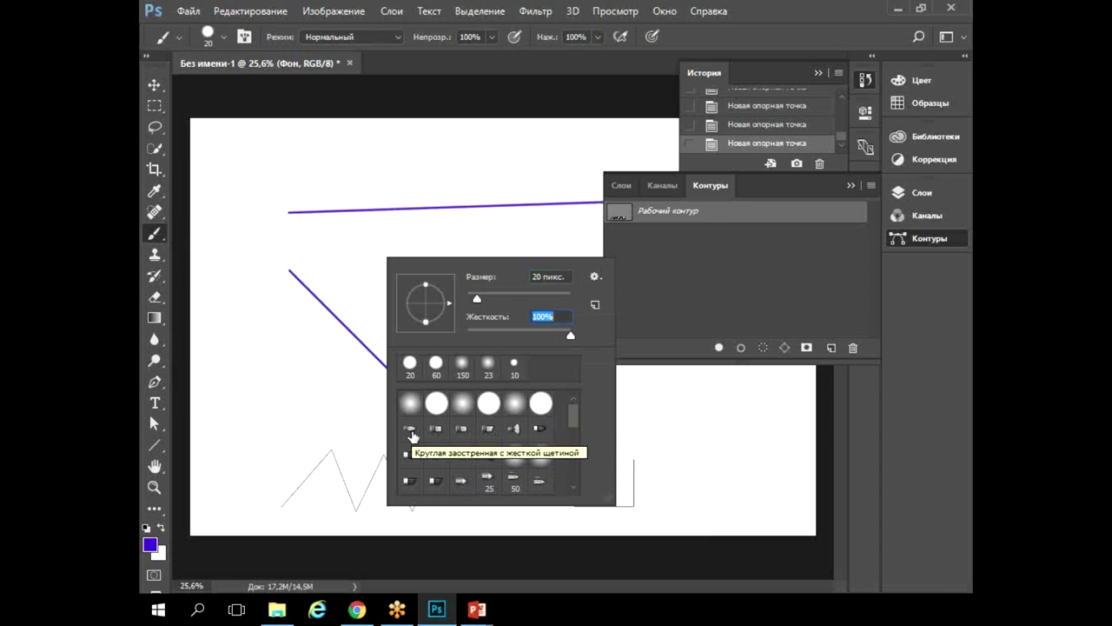
{"action": "key", "text": "Return"}
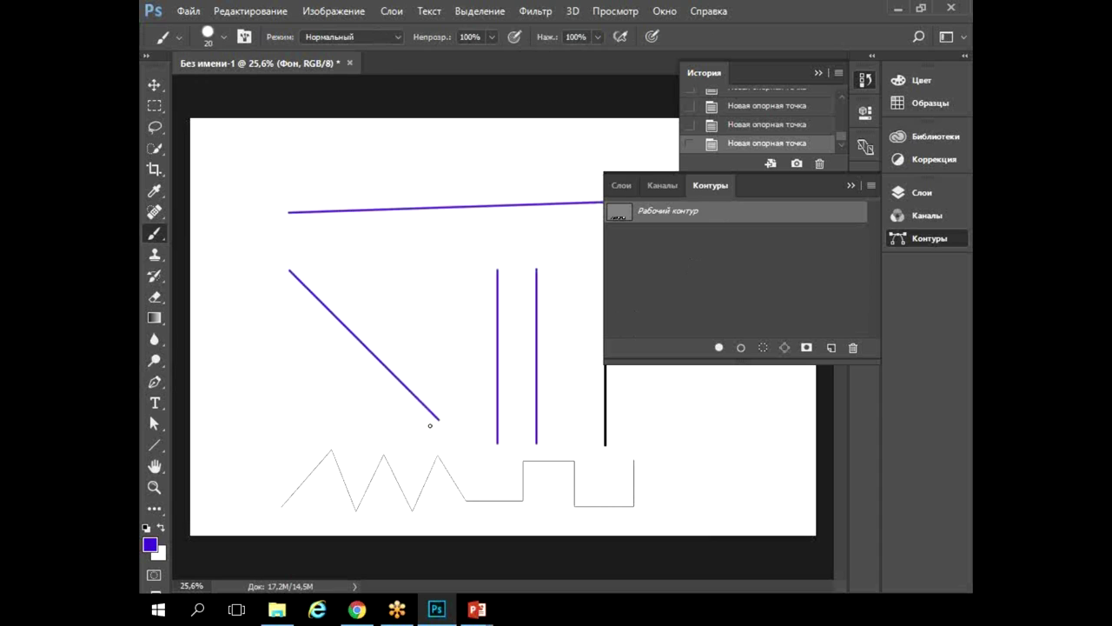
Change the foreground colour from purple to green 63d01a
{"action": "left_click", "coordinate": [151, 549]}
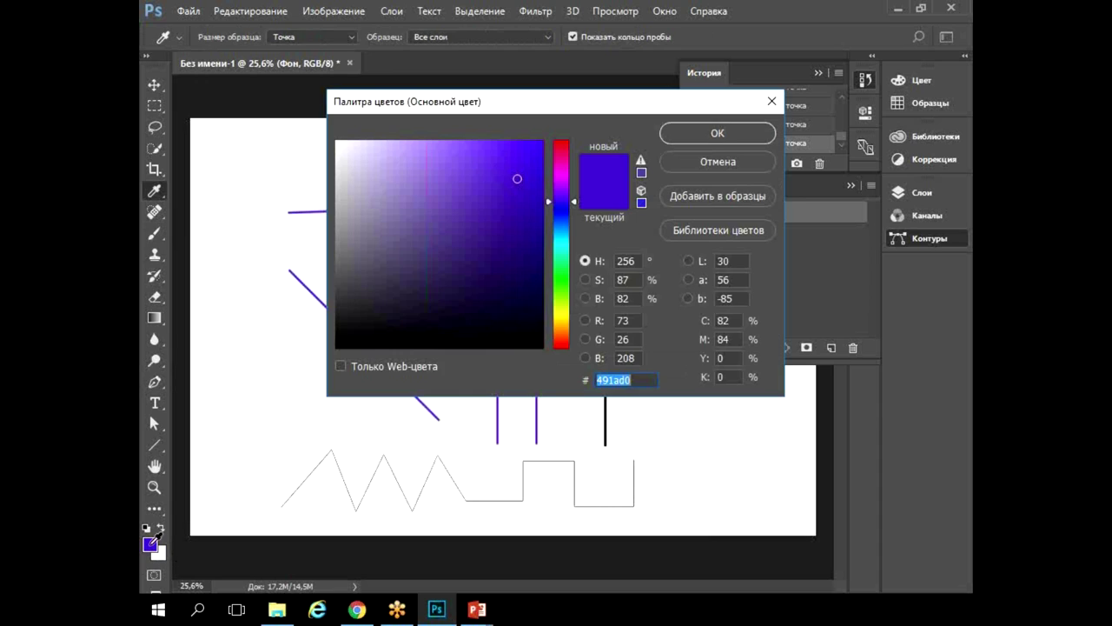
{"action": "left_click_drag", "start_coordinate": [567, 243], "coordinate": [566, 293]}
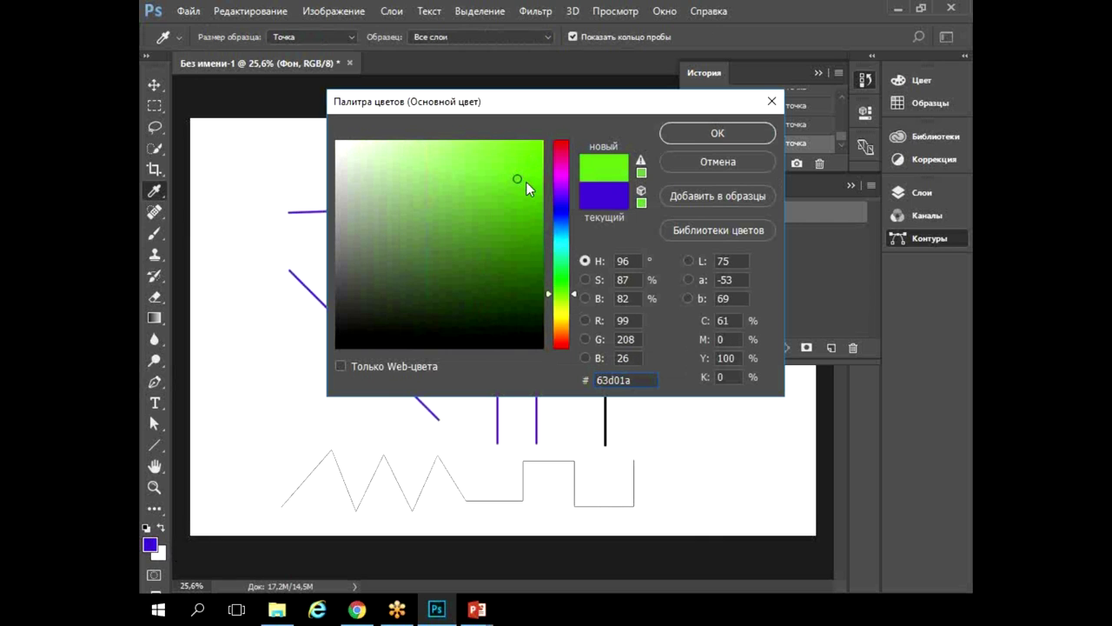
{"action": "left_click", "coordinate": [689, 132]}
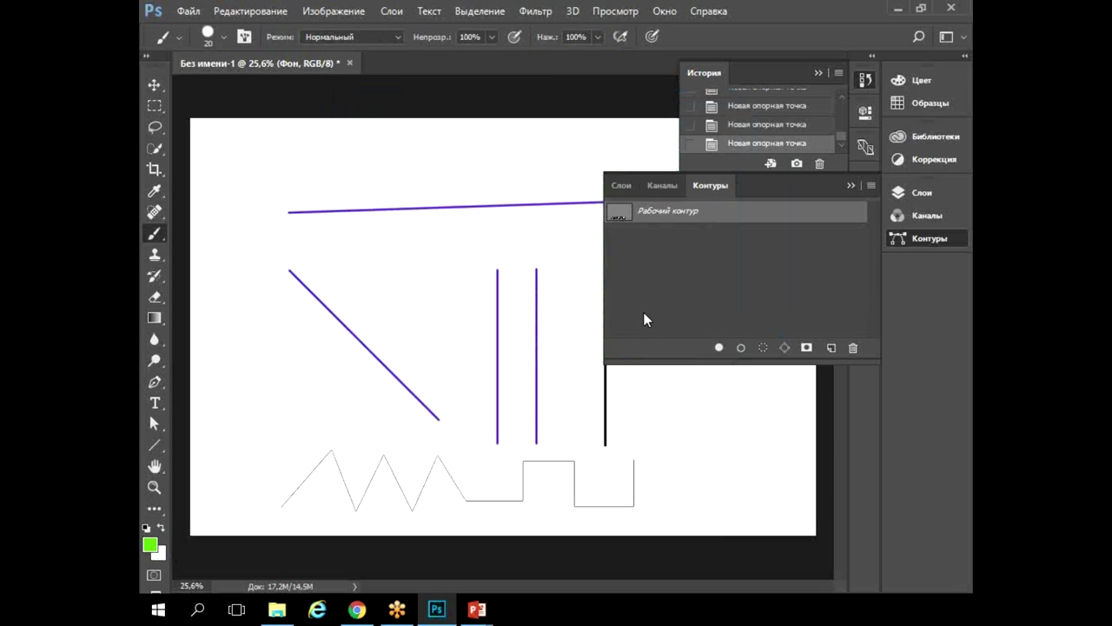
{"action": "right_click", "coordinate": [681, 218]}
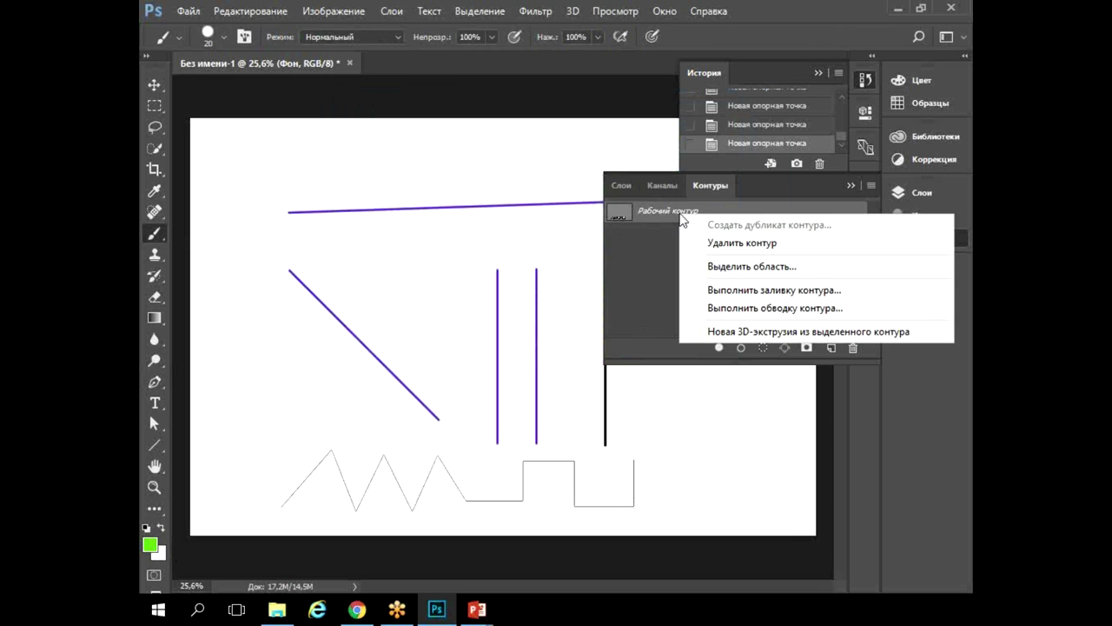
Stroke Рабочий контур via Выполнить обводку контура with the Кисть tool
{"action": "left_click", "coordinate": [710, 309]}
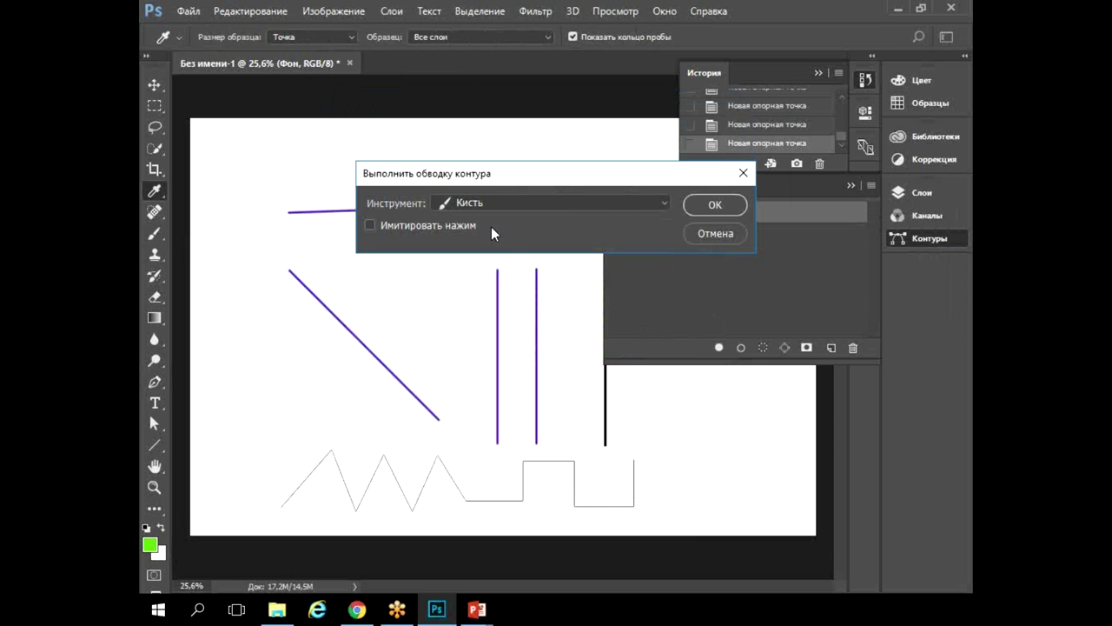
{"action": "left_click", "coordinate": [525, 208]}
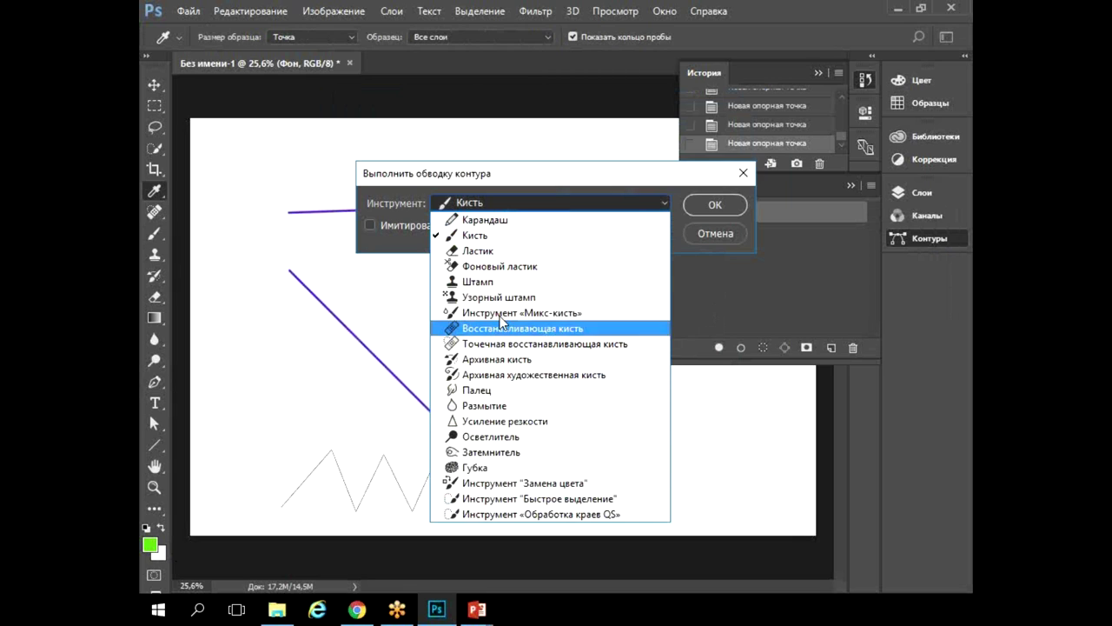
{"action": "left_click", "coordinate": [512, 236]}
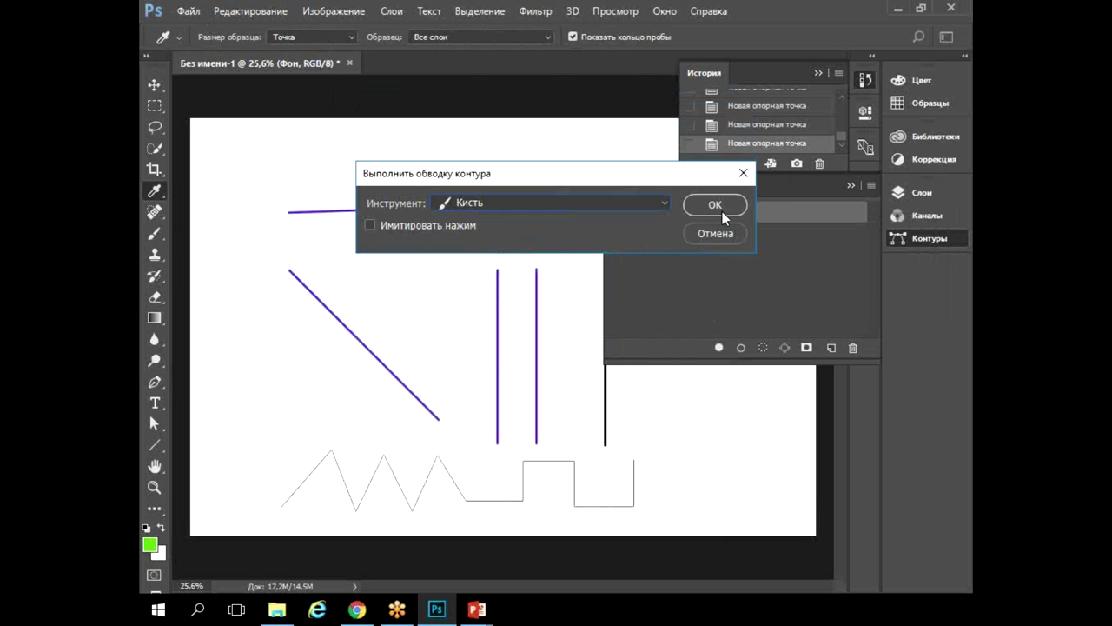
{"action": "left_click", "coordinate": [700, 209]}
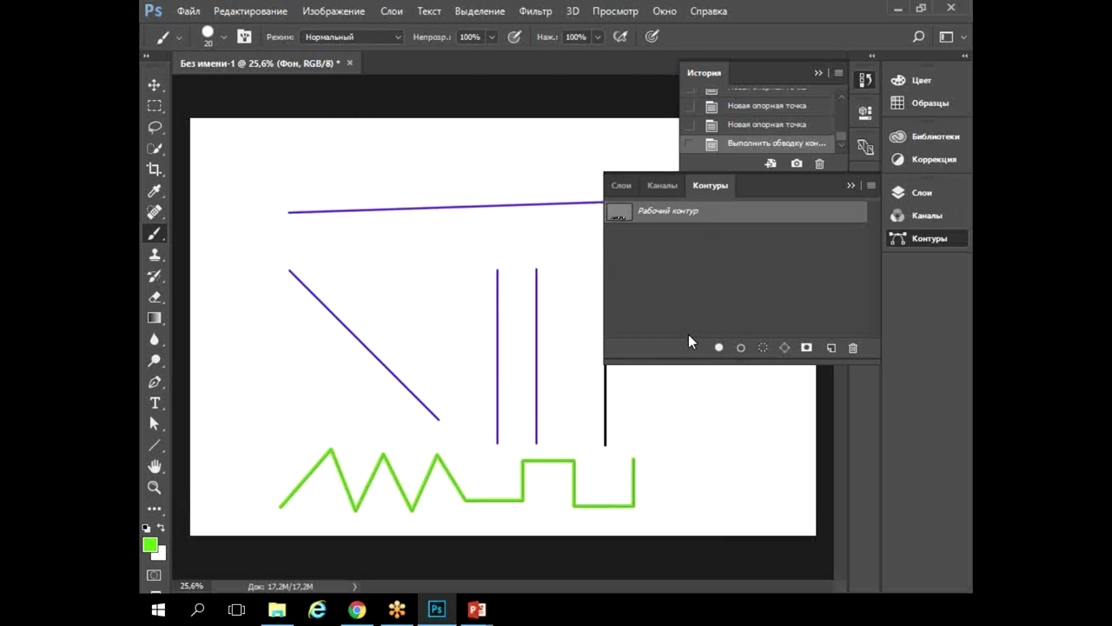